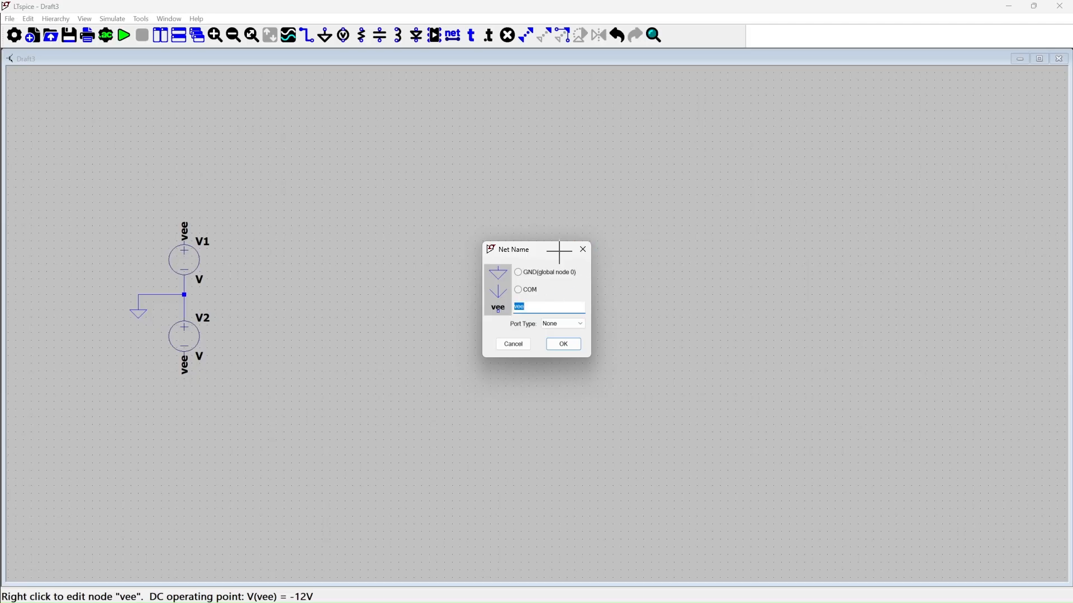
Step: Rename the net label above V1 to vcc and set both supply sources V1 and V2 to 12v
{"action": "type", "text": "vcc"}
{"action": "key", "text": "Return"}
{"action": "right_click", "coordinate": [180, 267]}
{"action": "type", "text": "12v"}
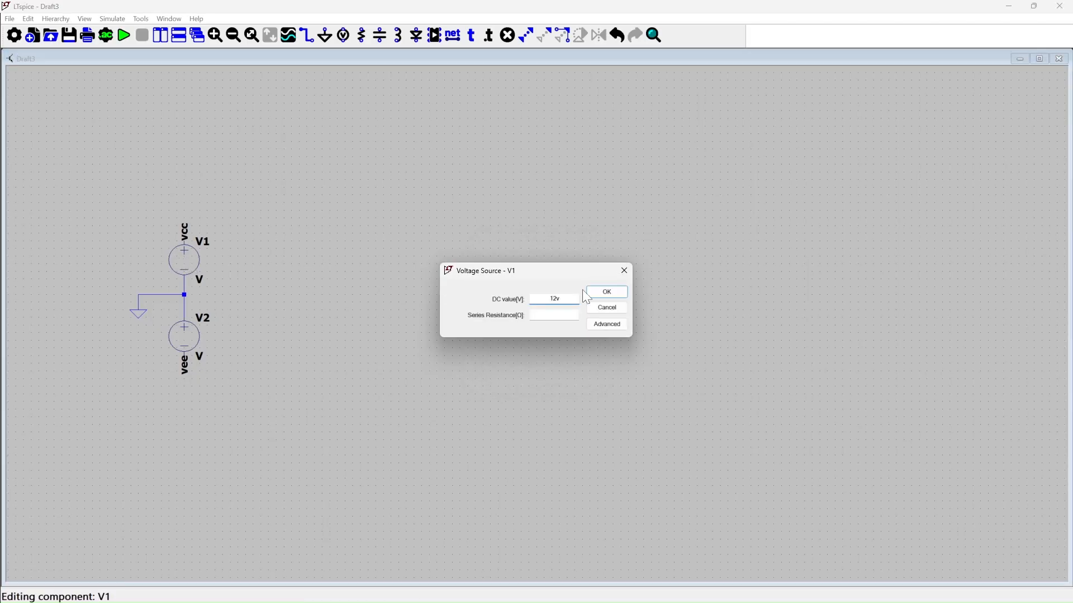
{"action": "left_click", "coordinate": [593, 292]}
{"action": "right_click", "coordinate": [184, 321]}
{"action": "right_click", "coordinate": [174, 340]}
{"action": "key", "text": "Return"}
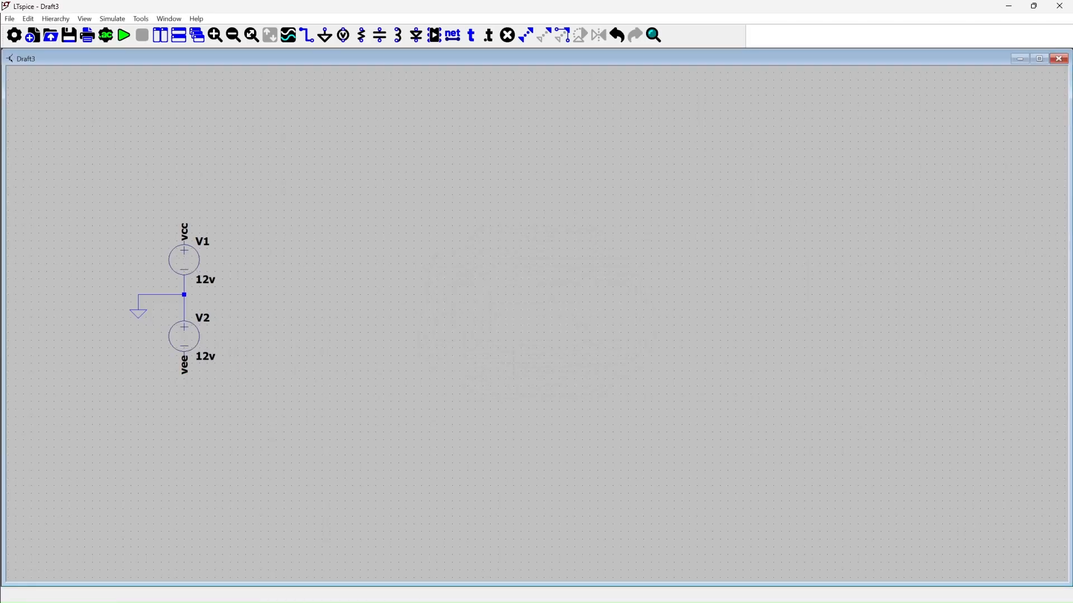
Step: Place a third voltage source below V2, leaving a gap for wiring
{"action": "left_click_drag", "start_coordinate": [345, 305], "coordinate": [338, 272]}
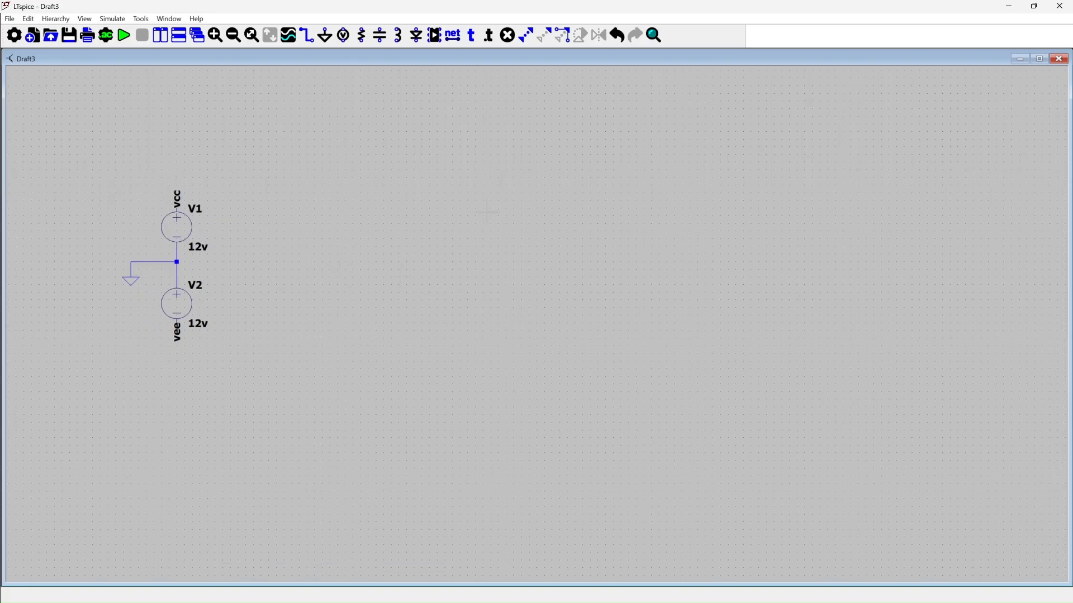
{"action": "key", "text": "v"}
{"action": "left_click", "coordinate": [169, 398]}
{"action": "key", "text": "Escape"}
Step: Wire V3's positive terminal upward and to the right, and label the wire's end lfo
{"action": "key", "text": "w"}
{"action": "left_click", "coordinate": [169, 407]}
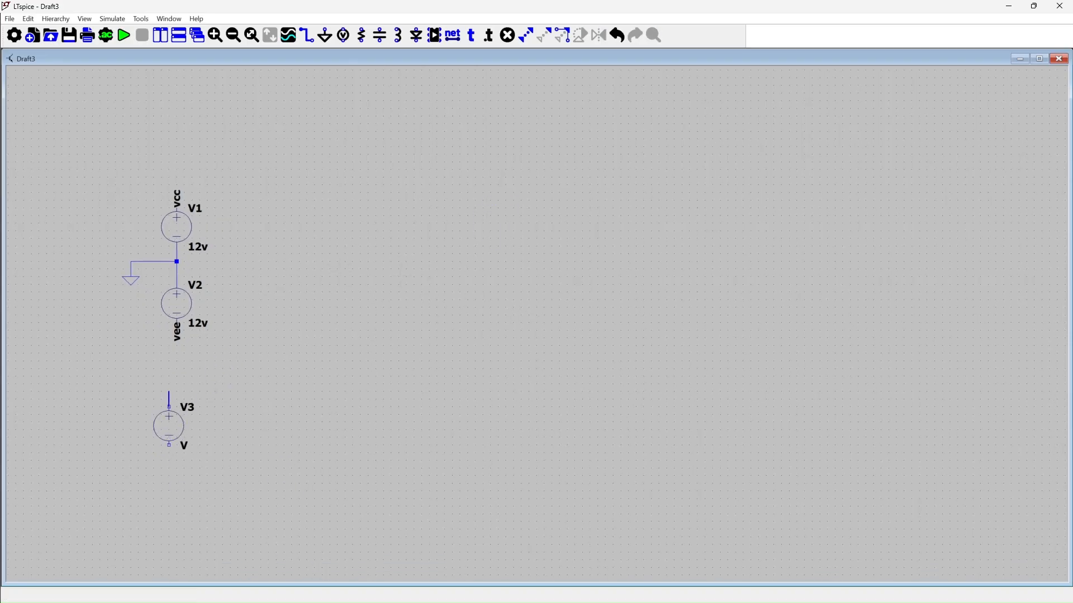
{"action": "left_click", "coordinate": [168, 384]}
{"action": "type", "text": "nlfo"}
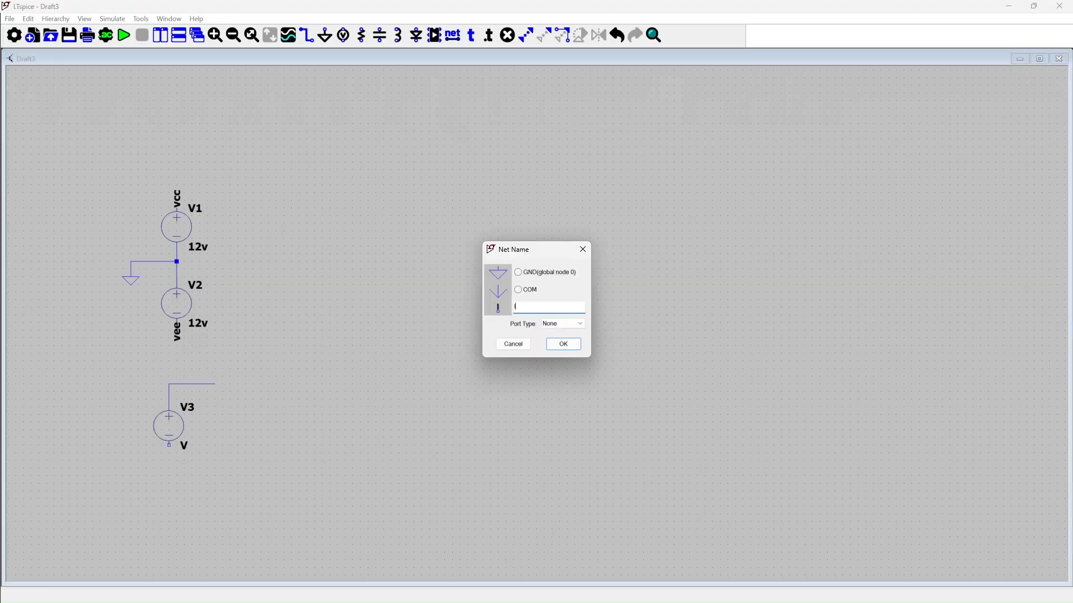
{"action": "key", "text": "Return"}
{"action": "left_click", "coordinate": [215, 384]}
Step: Place a ground below V3 and wire it to the source's negative terminal
{"action": "key", "text": "g"}
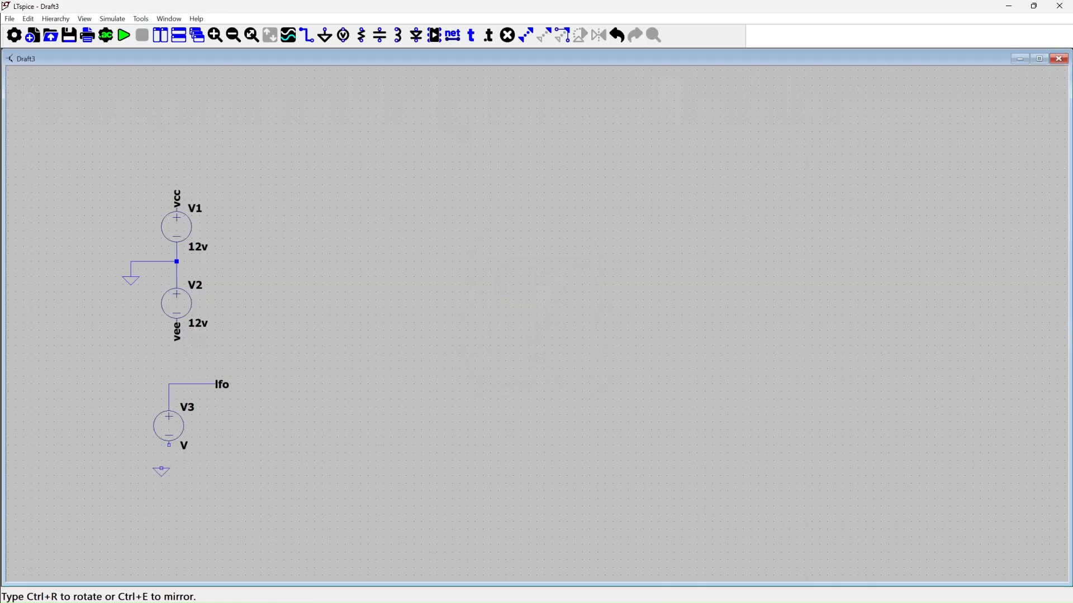
{"action": "left_click", "coordinate": [169, 468]}
{"action": "key", "text": "w"}
{"action": "left_click", "coordinate": [169, 468]}
{"action": "left_click", "coordinate": [168, 445]}
{"action": "scroll", "coordinate": [162, 443], "scroll_direction": "up", "scroll_amount": 1}
{"action": "key", "text": "Escape"}
Step: Make V3 a SINE source with DC offset -.75v, amplitude .75v and frequency 100 Hz
{"action": "right_click", "coordinate": [169, 425]}
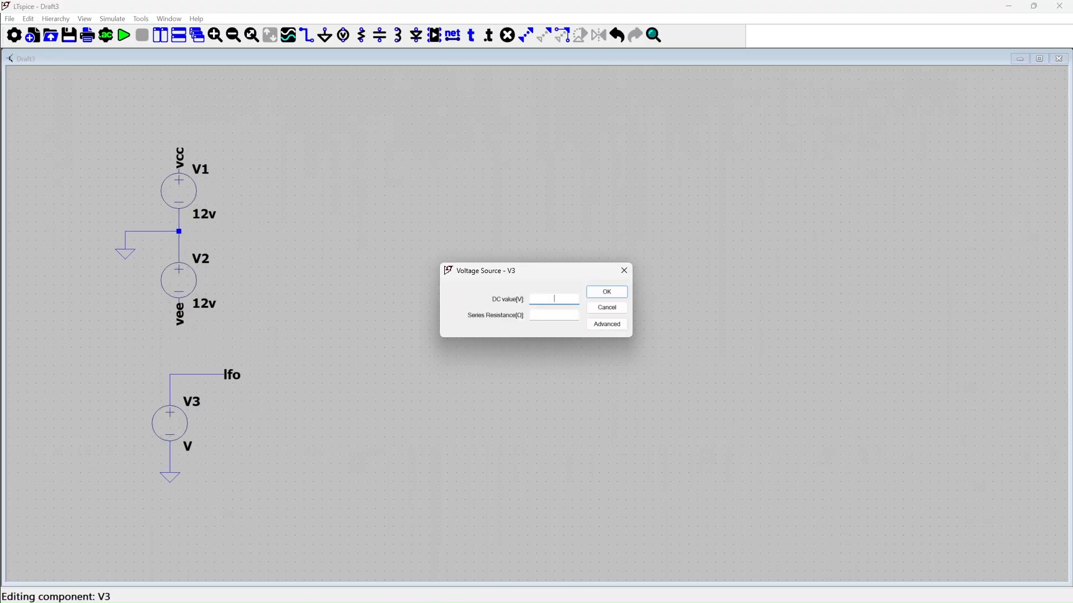
{"action": "left_click", "coordinate": [607, 324]}
{"action": "left_click", "coordinate": [385, 223]}
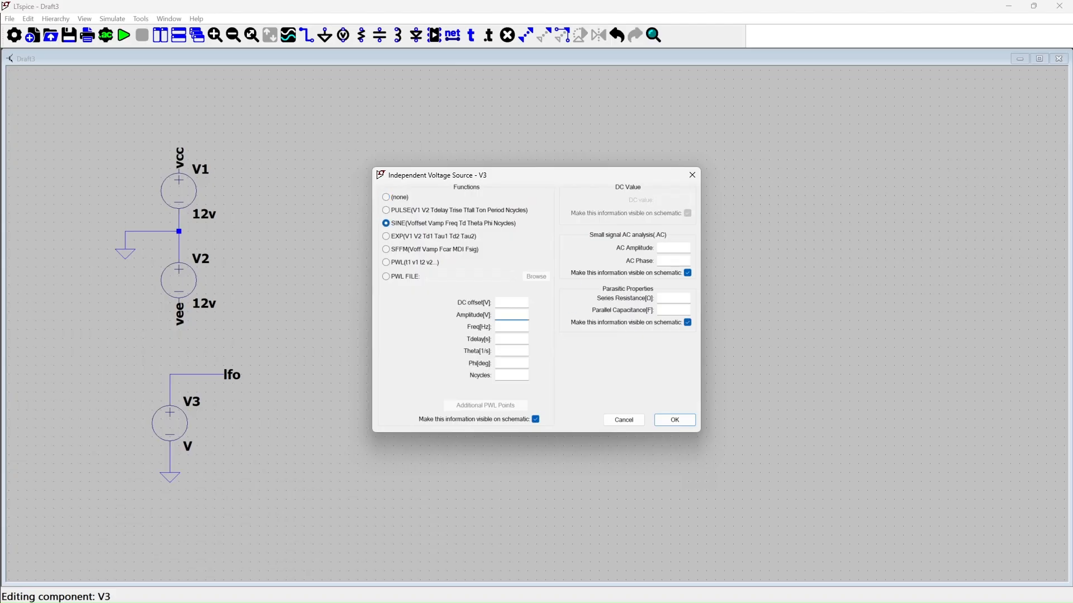
{"action": "type", "text": "-.75v"}
{"action": "key", "text": "Tab"}
{"action": "key", "text": "Tab"}
{"action": "left_click", "coordinate": [668, 422]}
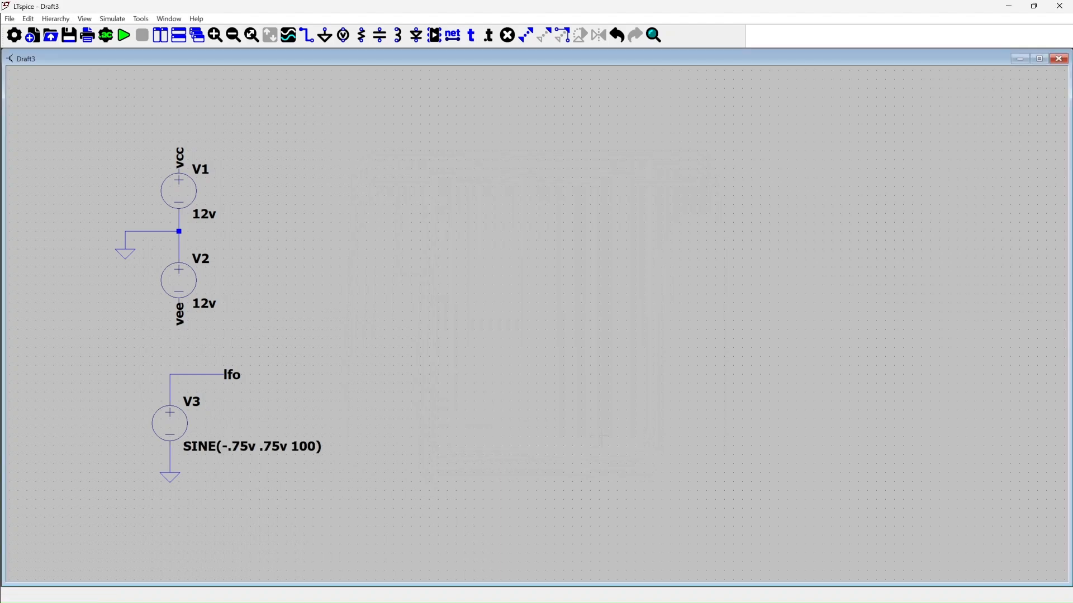
Step: Place an AD712 op-amp in the open area to the right of the voltage sources
{"action": "left_click", "coordinate": [445, 40]}
{"action": "type", "text": "AD712"}
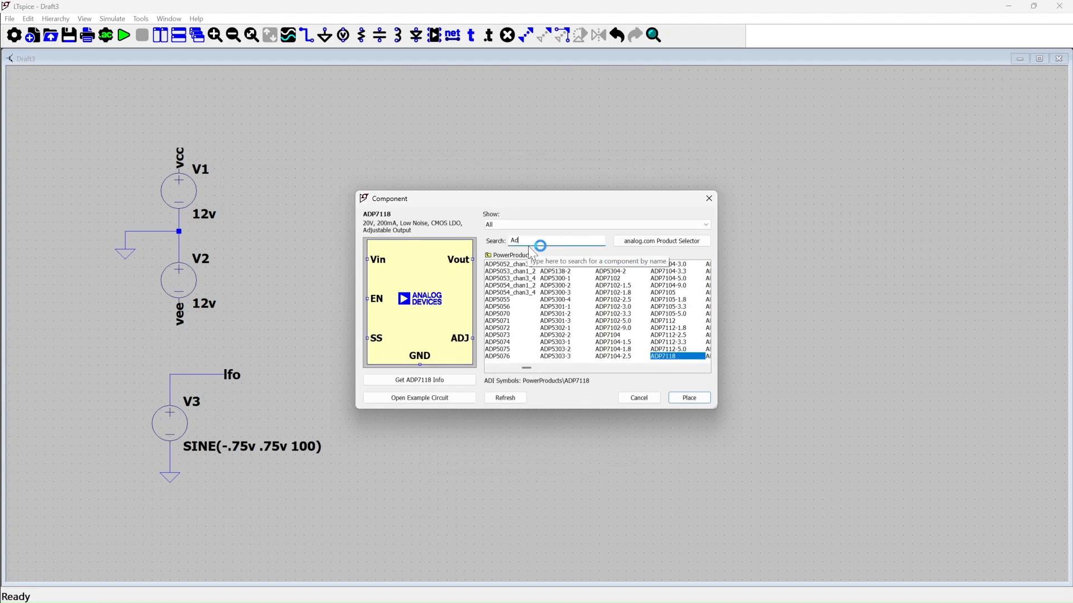
{"action": "key", "text": "Return"}
{"action": "left_click", "coordinate": [689, 285]}
Step: Copy the vcc and vee net labels from the supplies onto the AD712's positive and negative supply pins
{"action": "key", "text": "ctrl+c"}
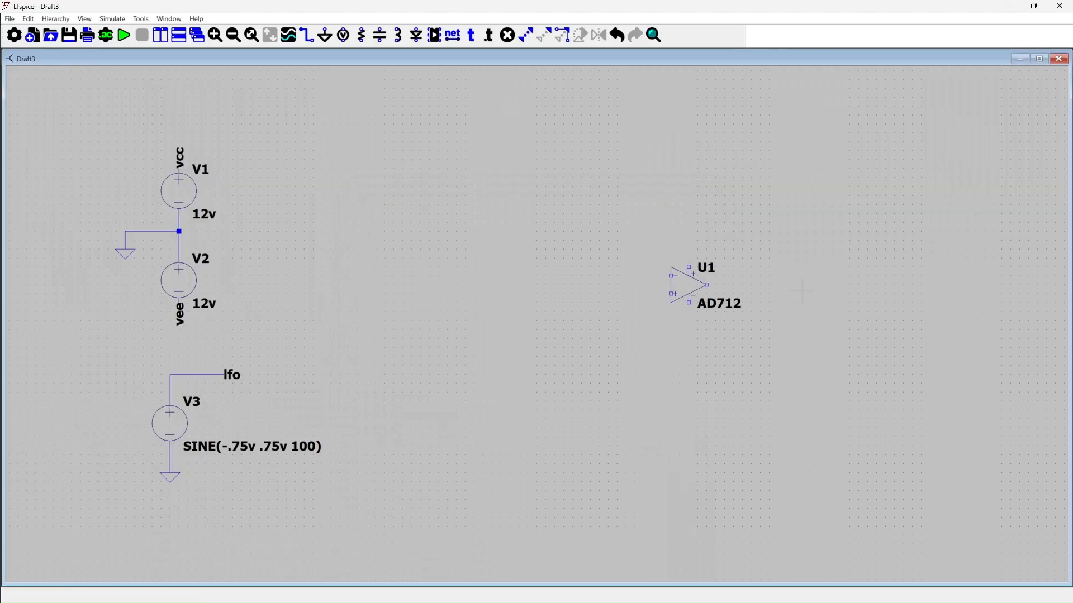
{"action": "scroll", "coordinate": [689, 286], "scroll_direction": "down", "scroll_amount": 1}
{"action": "left_click", "coordinate": [296, 179]}
{"action": "left_click", "coordinate": [710, 260]}
{"action": "left_click", "coordinate": [295, 309]}
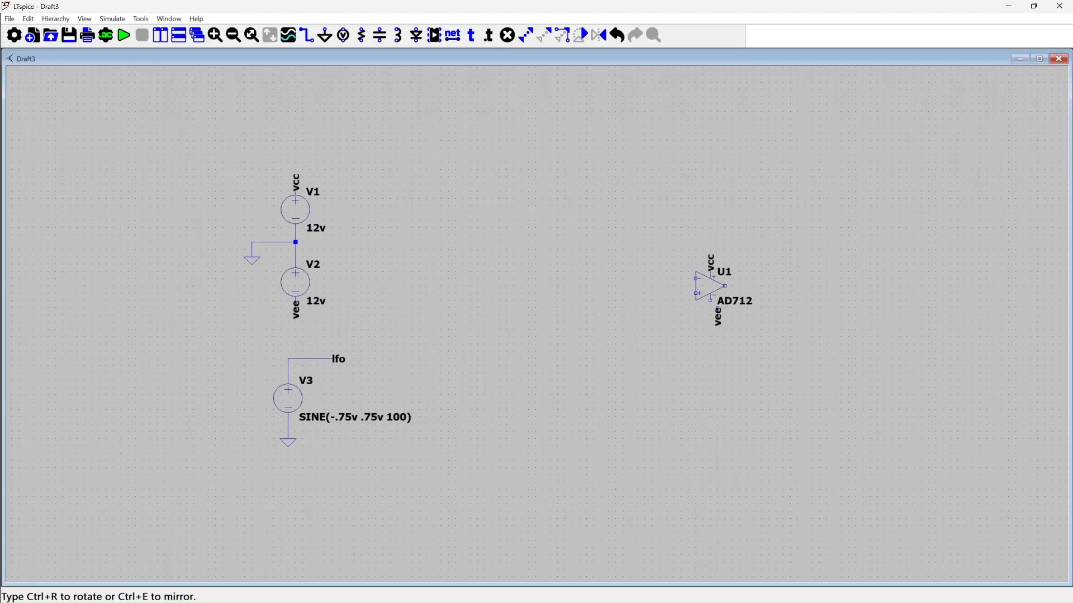
{"action": "left_click", "coordinate": [710, 310]}
Step: Place one horizontal resistor above the op-amp, one to its left, and a vertical one below its inputs
{"action": "scroll", "coordinate": [711, 310], "scroll_direction": "up", "scroll_amount": 1}
{"action": "key", "text": "r"}
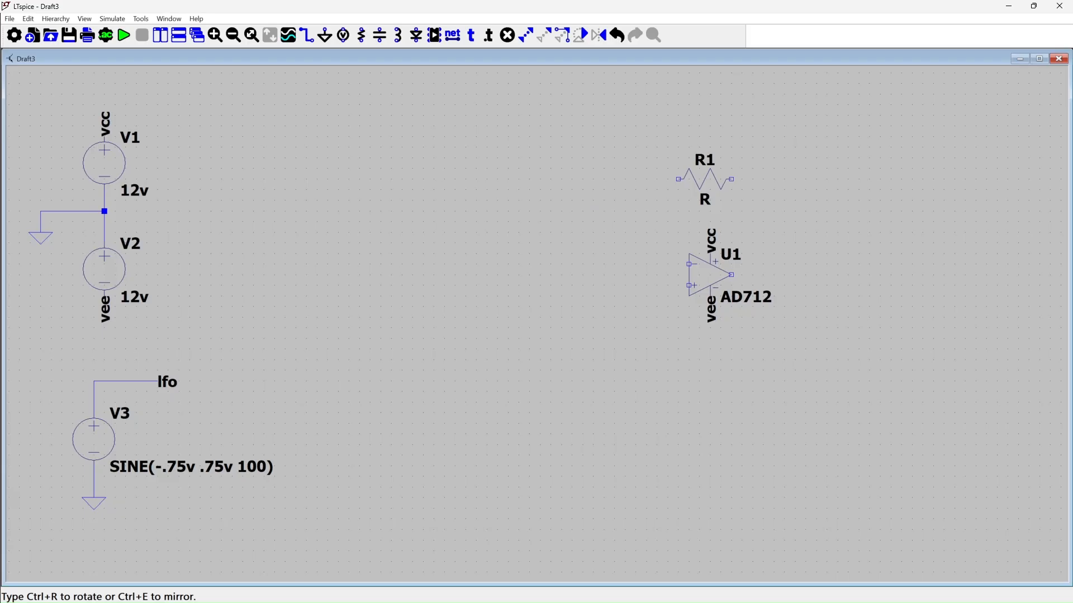
{"action": "left_click", "coordinate": [705, 179]}
{"action": "left_click", "coordinate": [577, 243]}
{"action": "key", "text": "ctrl+r"}
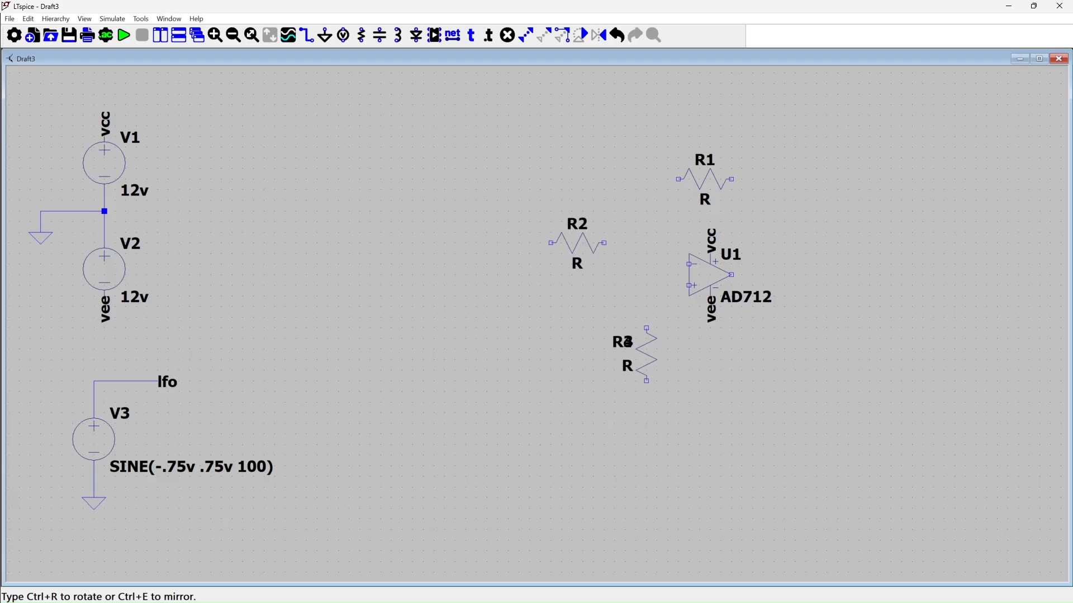
{"action": "key", "text": "Escape"}
Step: Run an input wire through R2 and connect it to the op-amp's inverting input
{"action": "key", "text": "w"}
{"action": "left_click", "coordinate": [476, 243]}
{"action": "left_click", "coordinate": [646, 243]}
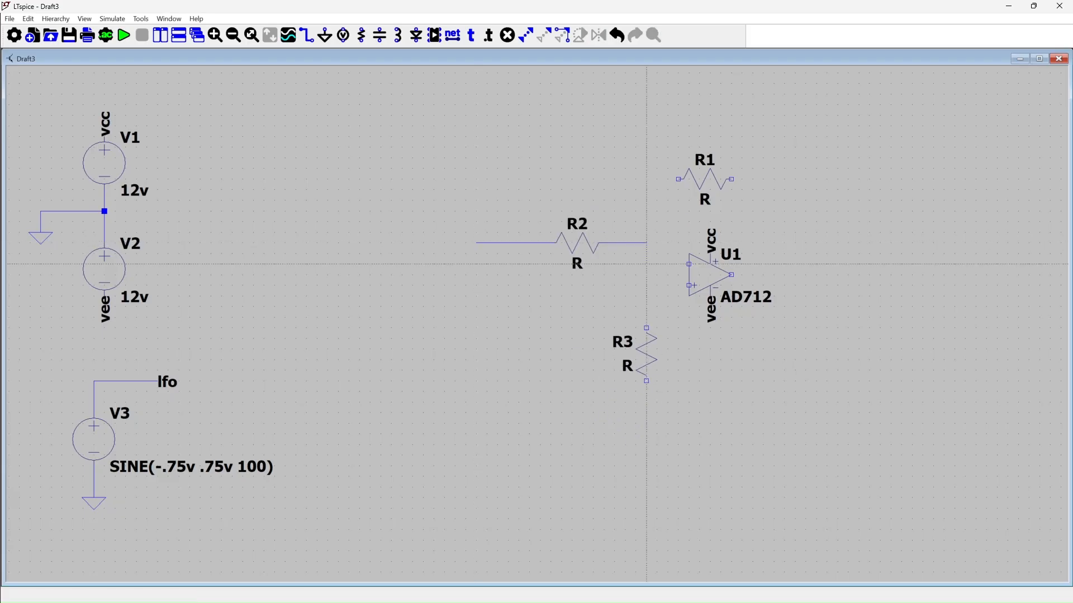
{"action": "left_click", "coordinate": [689, 265]}
Step: Wire R1 as the feedback resistor between the inverting input node and the op-amp's output
{"action": "left_click", "coordinate": [647, 243]}
{"action": "left_click", "coordinate": [678, 179]}
{"action": "left_click", "coordinate": [732, 179]}
{"action": "left_click", "coordinate": [763, 180]}
{"action": "left_click", "coordinate": [731, 275]}
{"action": "key", "text": "Escape"}
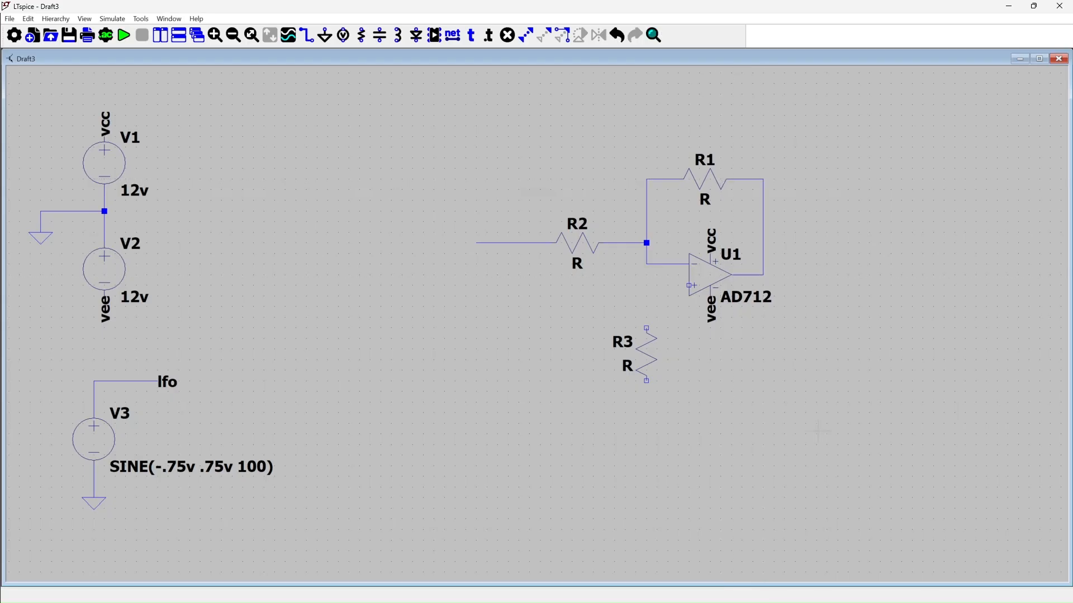
Step: Place a capacitor below R2 and wire it to the op-amp's non-inverting input and the top of R3
{"action": "key", "text": "c"}
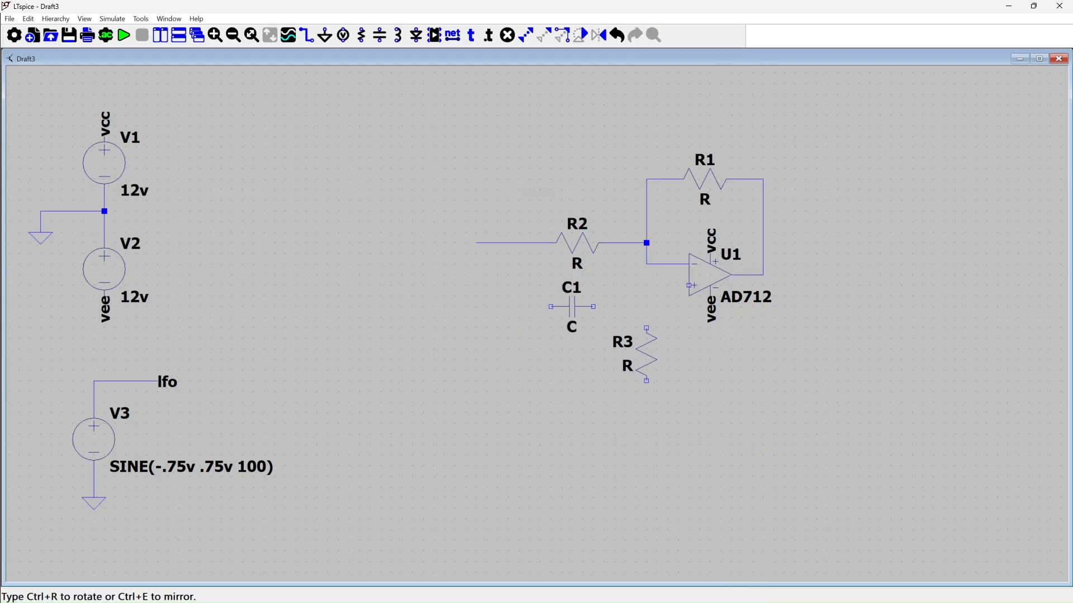
{"action": "left_click", "coordinate": [572, 317]}
{"action": "key", "text": "w"}
{"action": "left_click", "coordinate": [476, 318]}
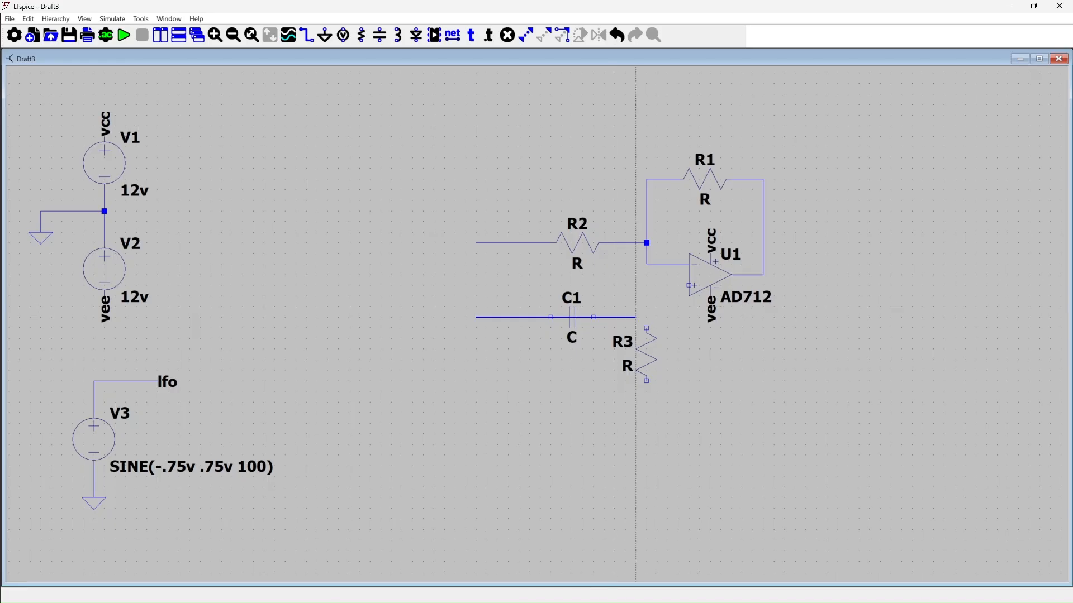
{"action": "left_click", "coordinate": [646, 317]}
{"action": "left_click", "coordinate": [689, 285]}
{"action": "left_click", "coordinate": [646, 318]}
{"action": "left_click", "coordinate": [647, 328]}
{"action": "key", "text": "Escape"}
Step: Place an N-channel JFET (njf) to the right of R3 with its gate facing right
{"action": "left_click_drag", "start_coordinate": [627, 327], "coordinate": [632, 379]}
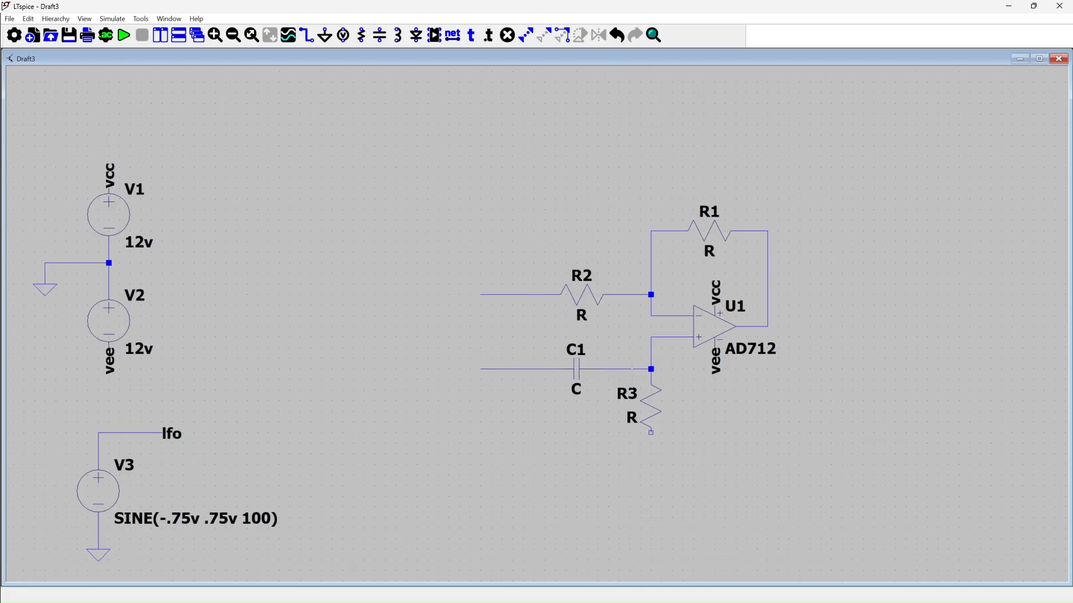
{"action": "left_click_drag", "start_coordinate": [831, 507], "coordinate": [833, 434]}
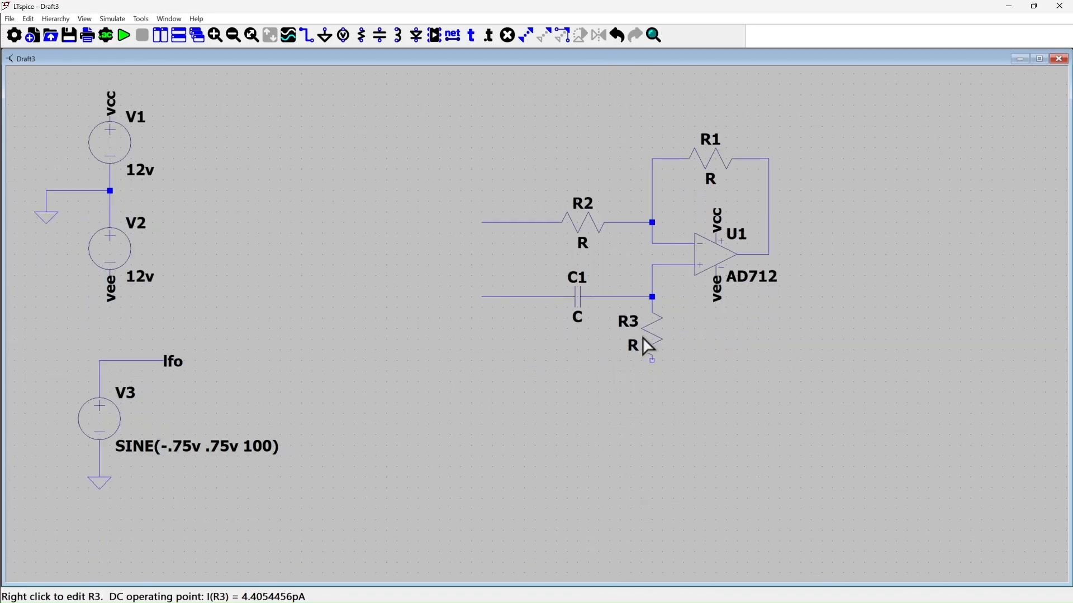
{"action": "key", "text": "F2"}
{"action": "type", "text": "njf"}
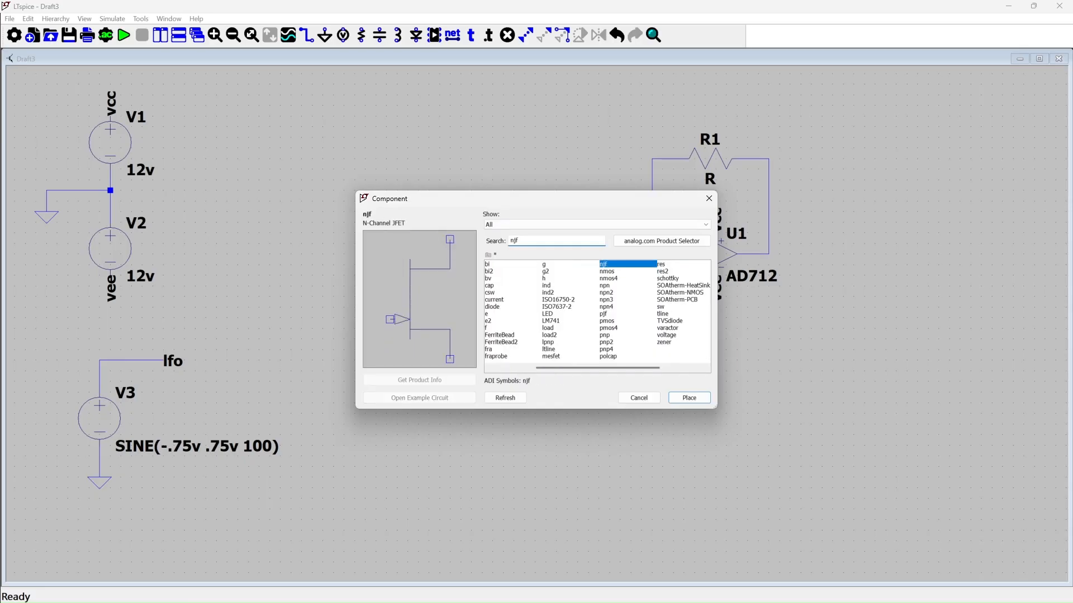
{"action": "left_click", "coordinate": [689, 397]}
{"action": "left_click", "coordinate": [717, 350]}
{"action": "key", "text": "Escape"}
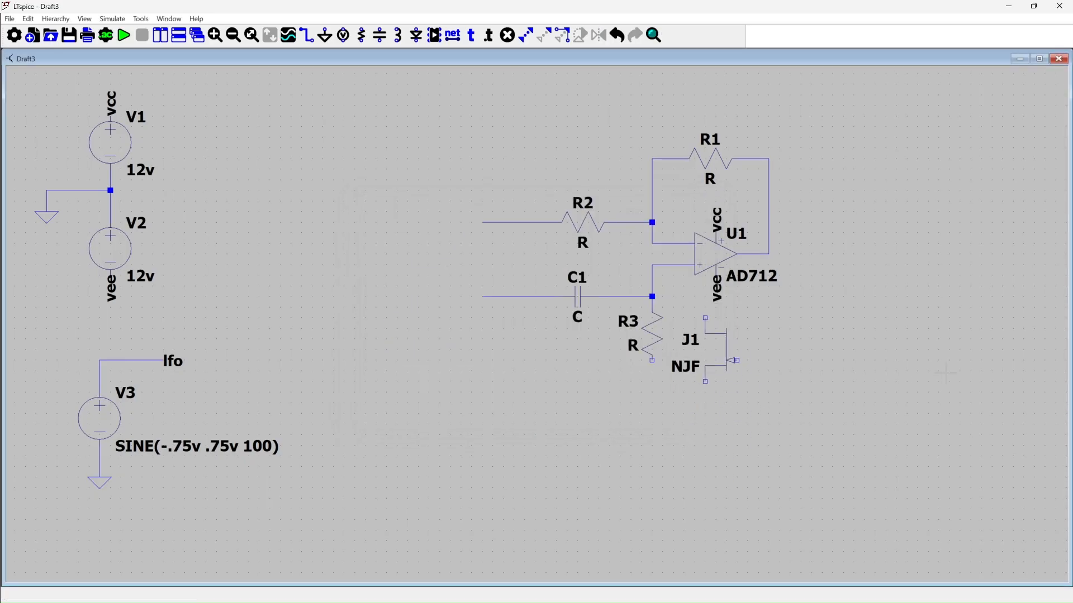
Step: Move R3 down level with the JFET and wire its top back to the capacitor node
{"action": "left_click_drag", "start_coordinate": [610, 306], "coordinate": [610, 265]}
{"action": "key", "text": "g"}
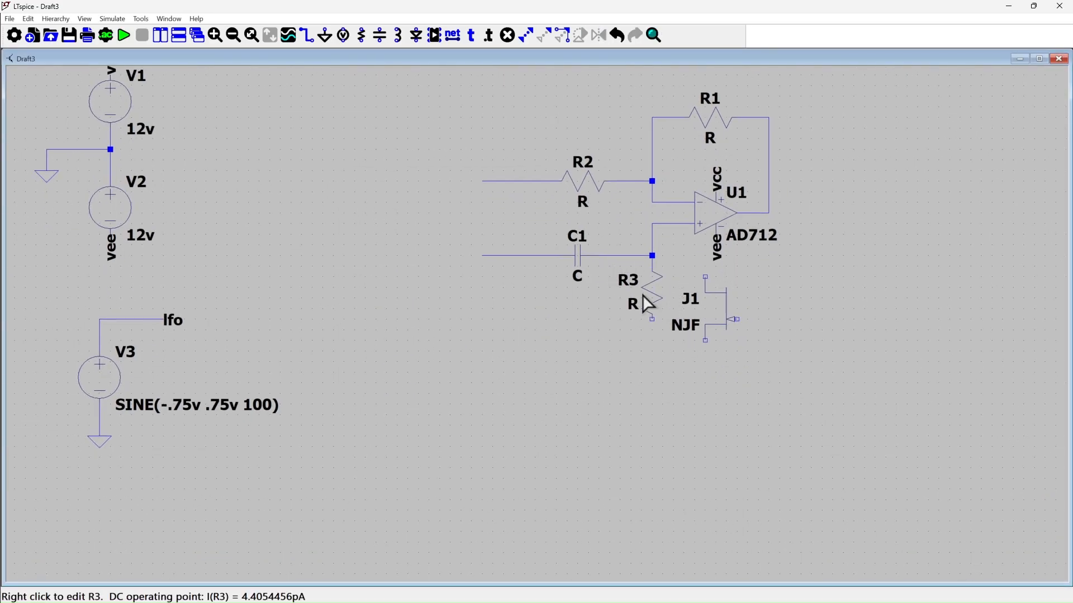
{"action": "left_click_drag", "start_coordinate": [642, 302], "coordinate": [642, 322]}
{"action": "key", "text": "w"}
{"action": "left_click", "coordinate": [652, 287]}
{"action": "left_click", "coordinate": [652, 266]}
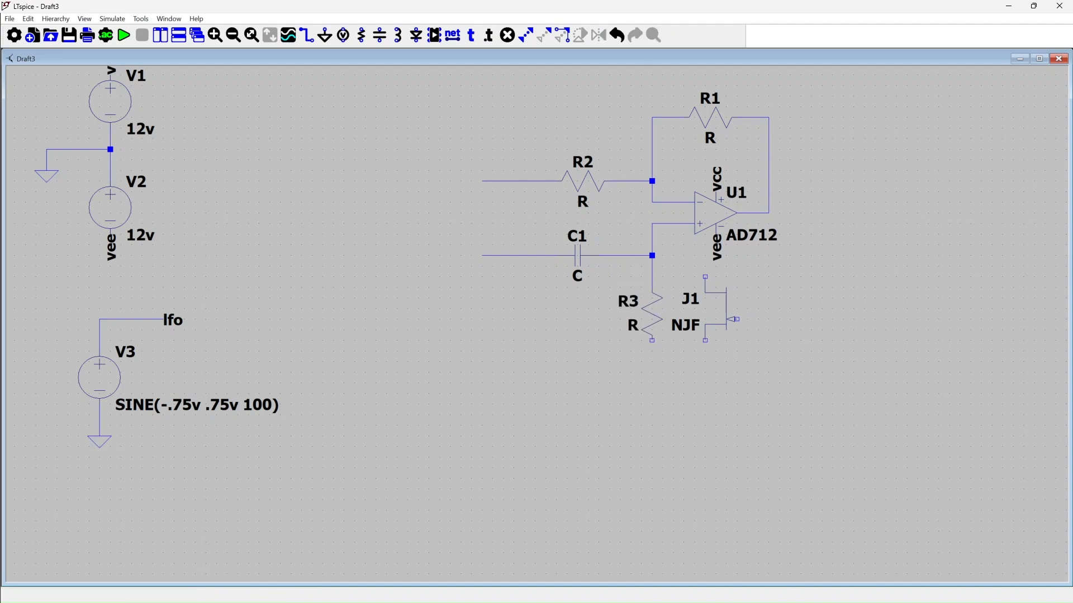
{"action": "key", "text": "Escape"}
Step: Wire the JFET's upper terminal to the wire above R3
{"action": "key", "text": "w"}
{"action": "left_click", "coordinate": [706, 277]}
{"action": "left_click", "coordinate": [652, 277]}
Step: Extend a wire down from R3's lower end and terminate it with a ground
{"action": "left_click", "coordinate": [652, 340]}
{"action": "left_click", "coordinate": [652, 383]}
{"action": "key", "text": "Escape"}
{"action": "key", "text": "g"}
{"action": "left_click", "coordinate": [652, 383]}
{"action": "key", "text": "Escape"}
Step: Wire the JFET's lower terminal to the ground wire below R3
{"action": "key", "text": "w"}
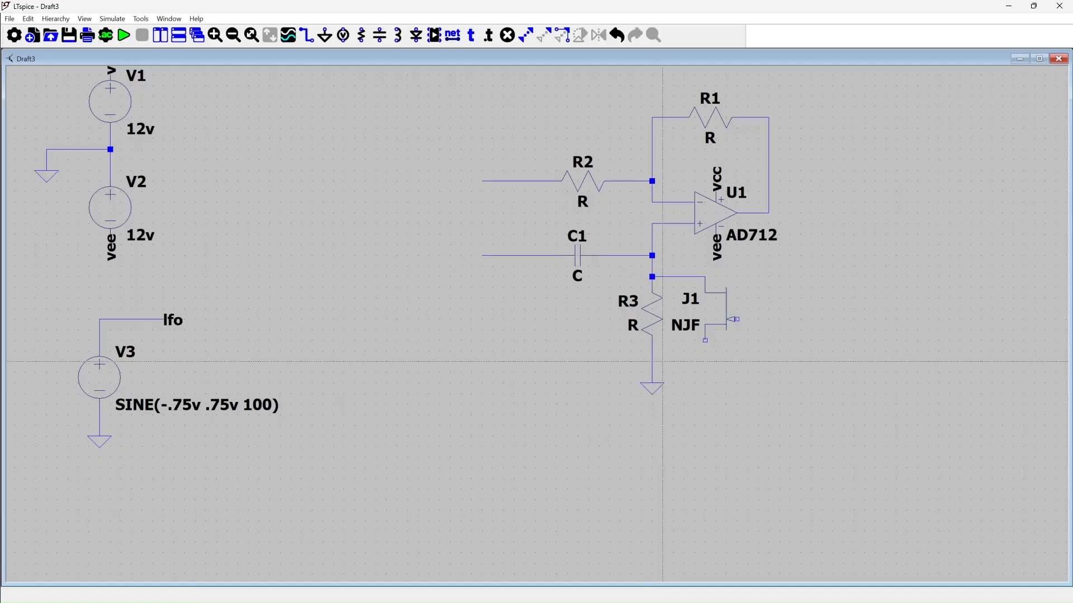
{"action": "left_click", "coordinate": [652, 351]}
{"action": "left_click", "coordinate": [705, 340]}
{"action": "key", "text": "Escape"}
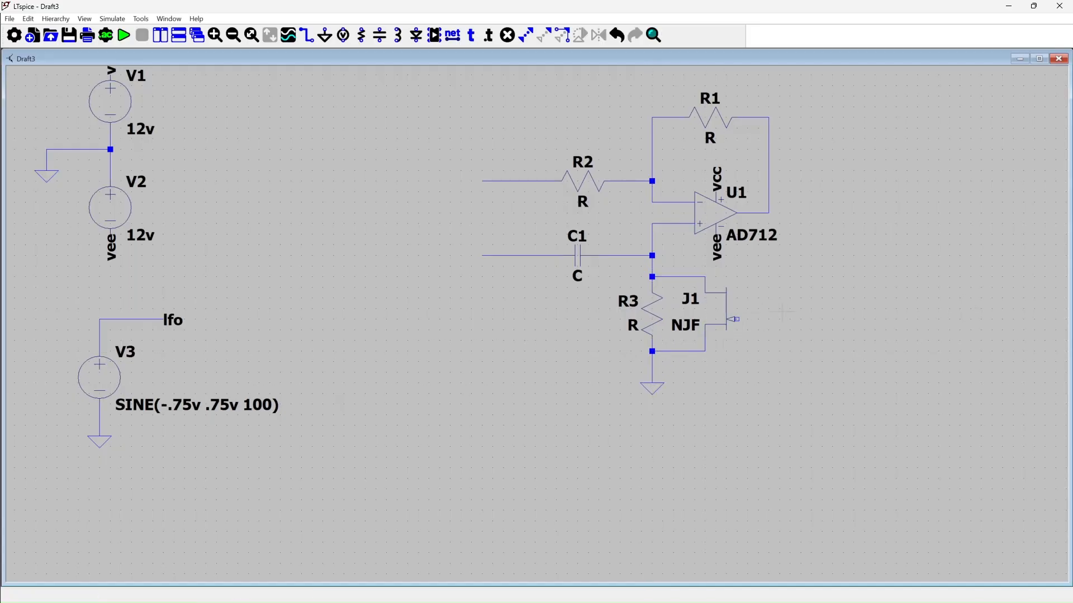
Step: Draw a wire to the right from the JFET's gate and label its end lfo
{"action": "key", "text": "w"}
{"action": "left_click", "coordinate": [737, 319]}
{"action": "left_click", "coordinate": [800, 319]}
{"action": "key", "text": "Escape"}
{"action": "type", "text": "n"}
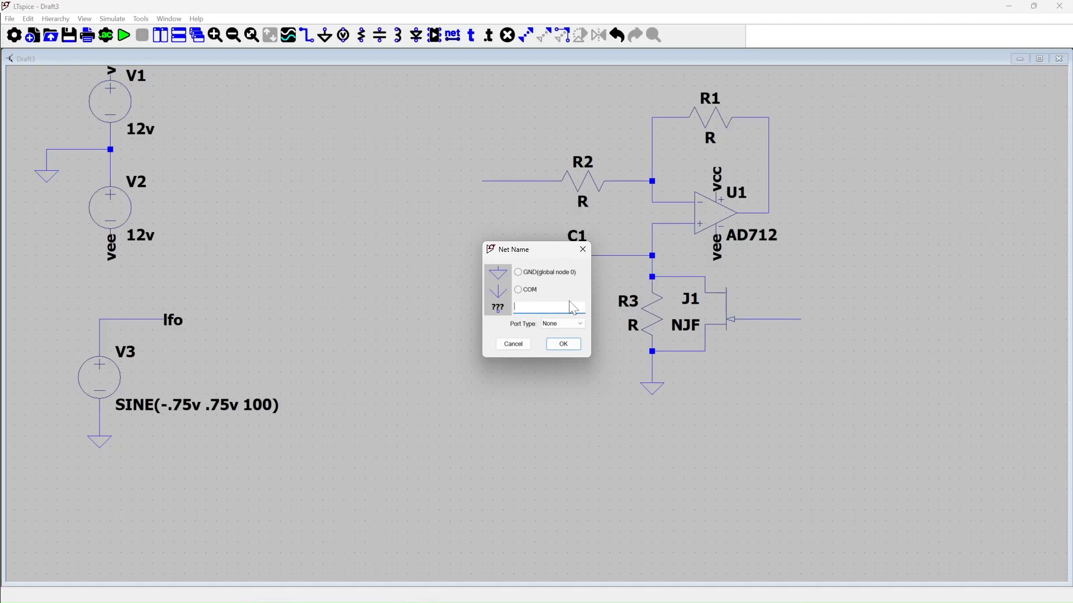
{"action": "type", "text": "lfo"}
{"action": "key", "text": "Return"}
{"action": "left_click", "coordinate": [800, 319]}
Step: Place a voltage source to the left of R2 and wire its positive terminal to R2
{"action": "left_click", "coordinate": [653, 35]}
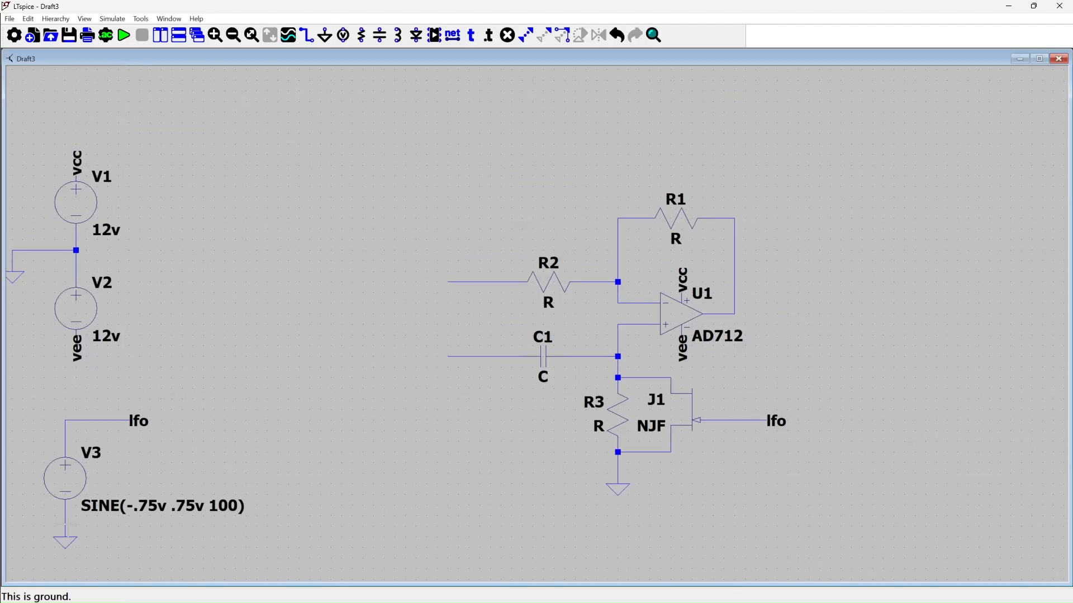
{"action": "key", "text": "v"}
{"action": "left_click", "coordinate": [384, 332]}
{"action": "key", "text": "Escape"}
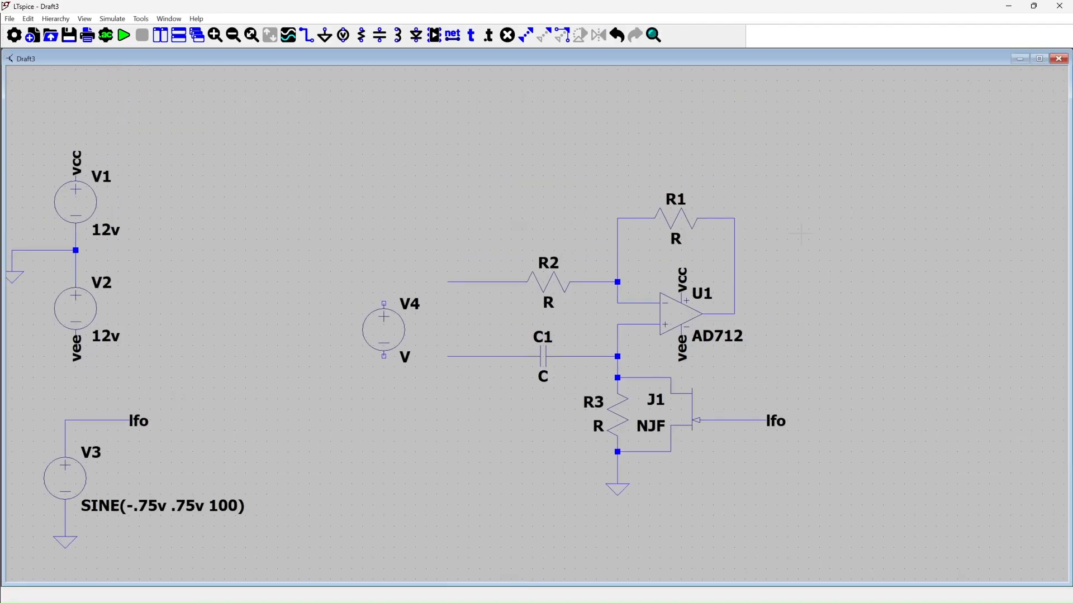
{"action": "key", "text": "w"}
{"action": "left_click", "coordinate": [384, 306]}
{"action": "left_click", "coordinate": [527, 282]}
Step: Run a wire down from V4's negative terminal and end it with a ground level with R3's
{"action": "left_click", "coordinate": [384, 356]}
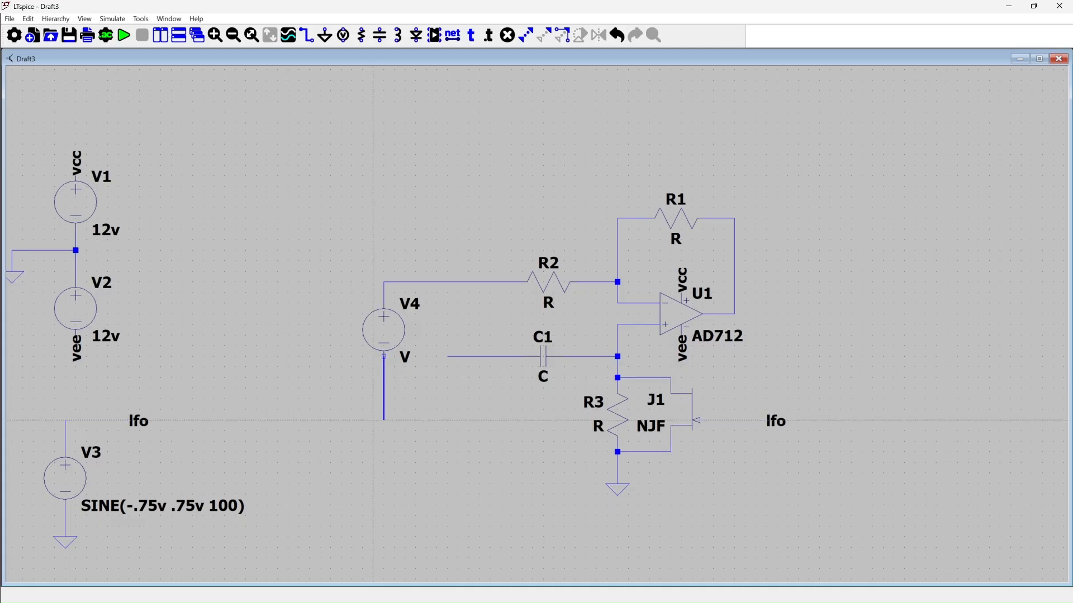
{"action": "left_click", "coordinate": [384, 484]}
{"action": "key", "text": "Escape"}
{"action": "key", "text": "g"}
{"action": "left_click", "coordinate": [384, 484]}
{"action": "key", "text": "Escape"}
Step: Connect the free end of C1's wire up to the wire between V4 and R2
{"action": "key", "text": "w"}
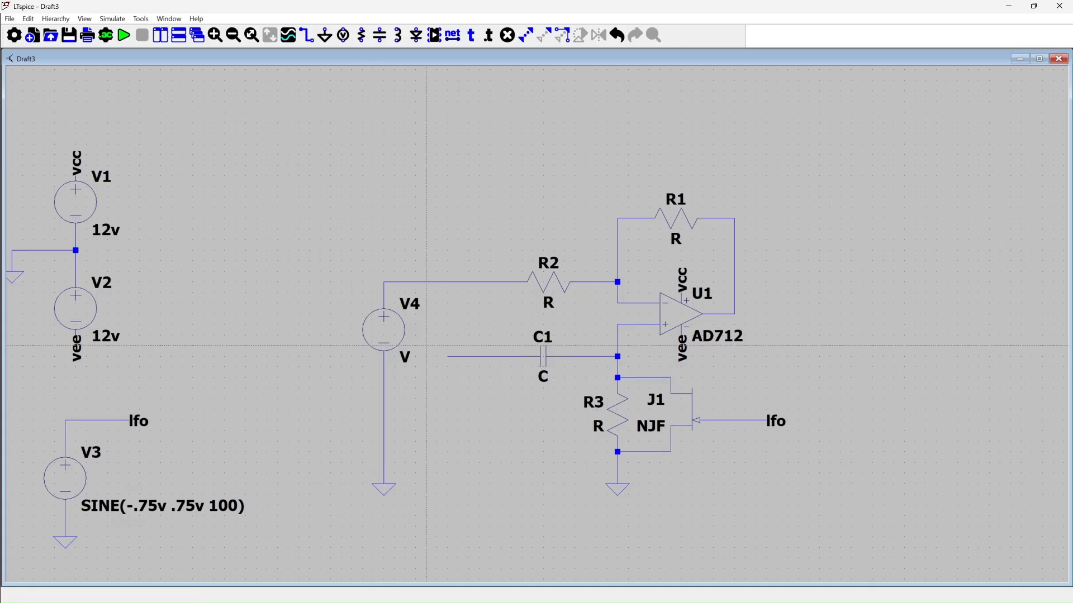
{"action": "left_click", "coordinate": [448, 356]}
{"action": "left_click", "coordinate": [447, 282]}
{"action": "key", "text": "Escape"}
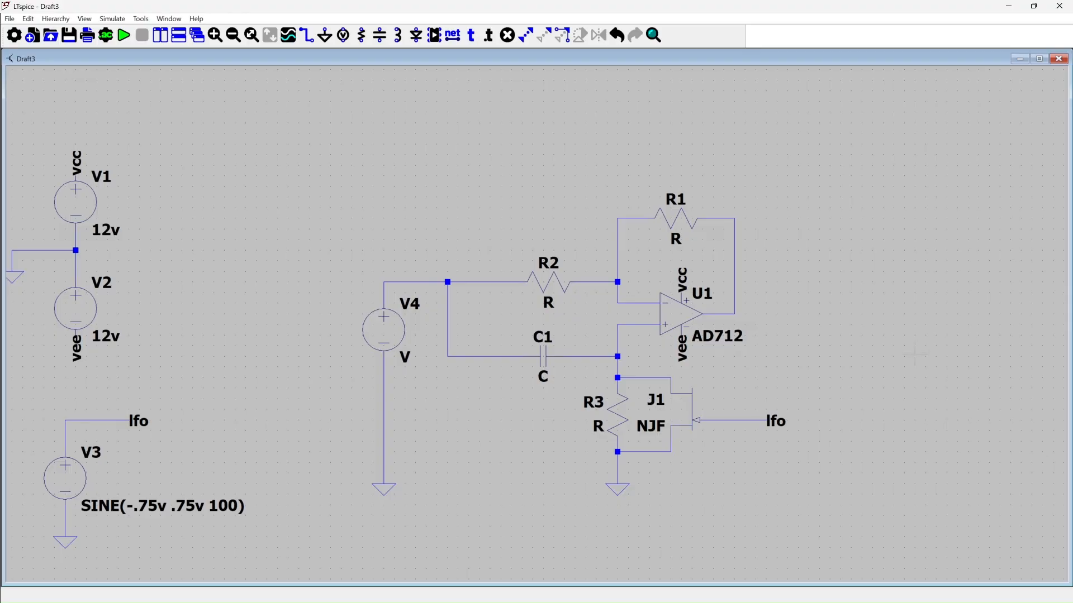
Step: Make V4 a sine source with 0 offset, 500mv amplitude and 1000 Hz, and move its value text to the left of its lower wire
{"action": "left_click_drag", "start_coordinate": [928, 311], "coordinate": [973, 288]}
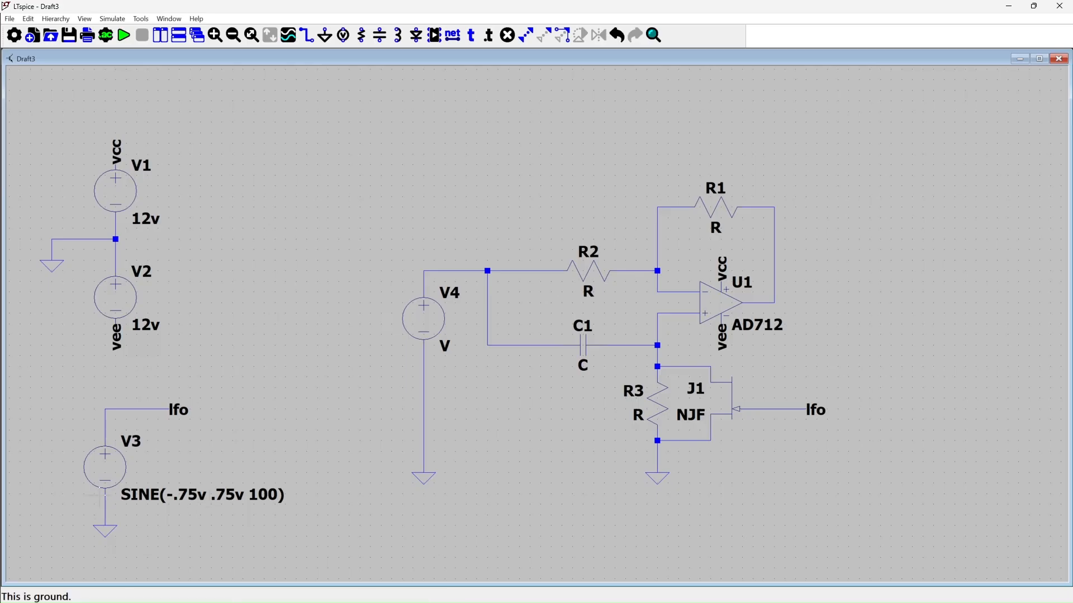
{"action": "right_click", "coordinate": [428, 317]}
{"action": "left_click", "coordinate": [607, 325]}
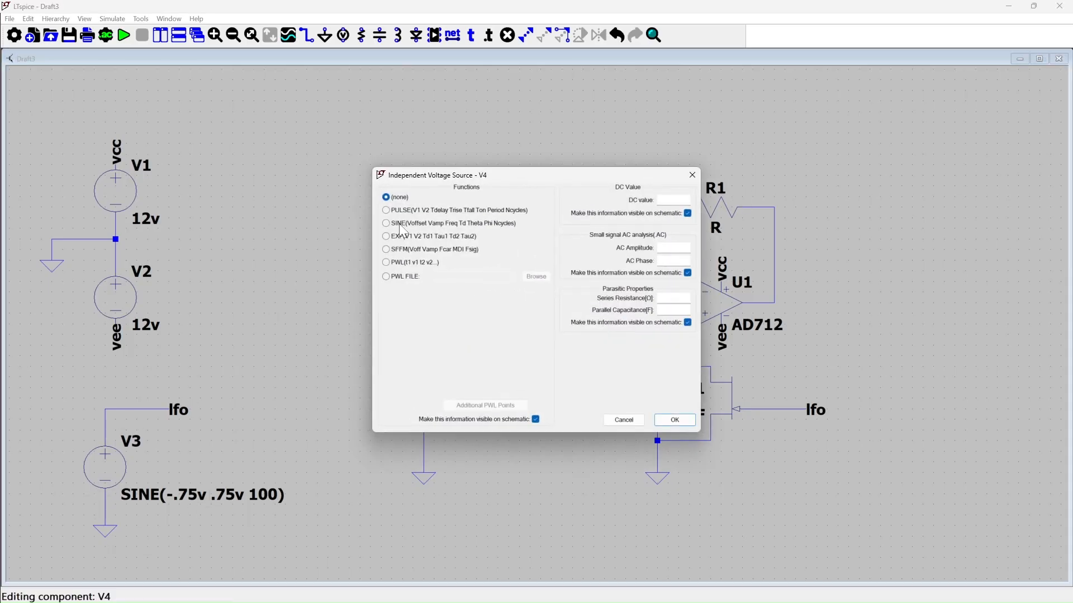
{"action": "left_click", "coordinate": [387, 223]}
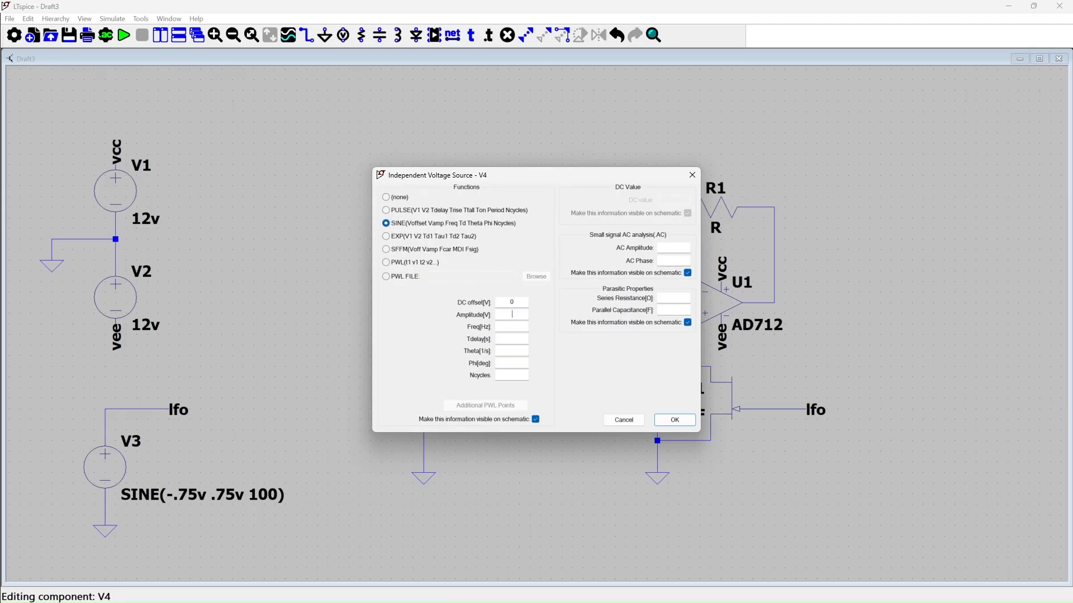
{"action": "left_click", "coordinate": [515, 328]}
{"action": "left_click", "coordinate": [678, 420]}
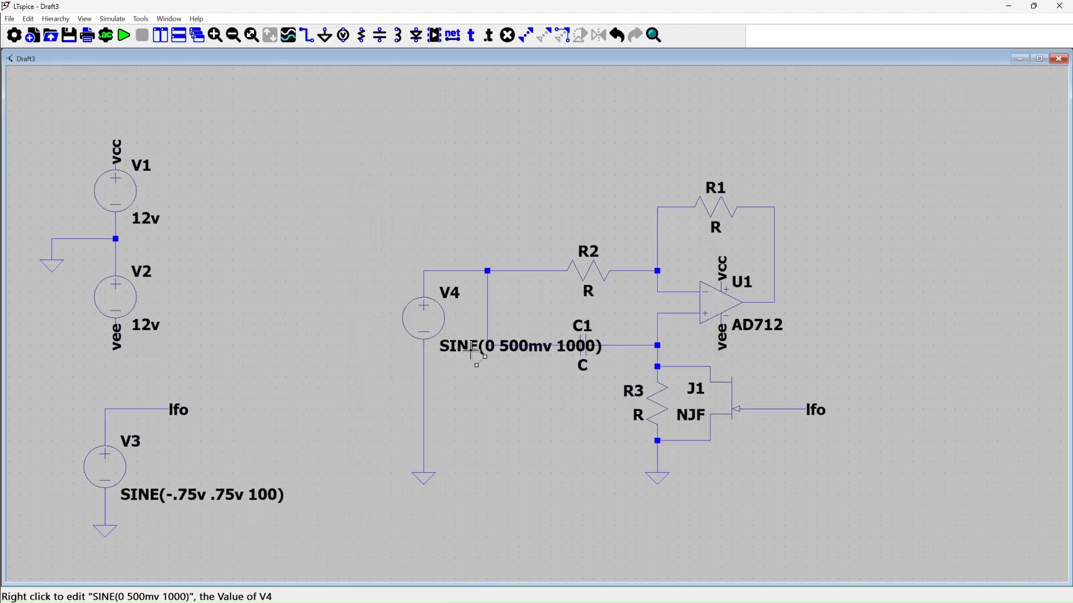
{"action": "left_click_drag", "start_coordinate": [472, 357], "coordinate": [286, 371]}
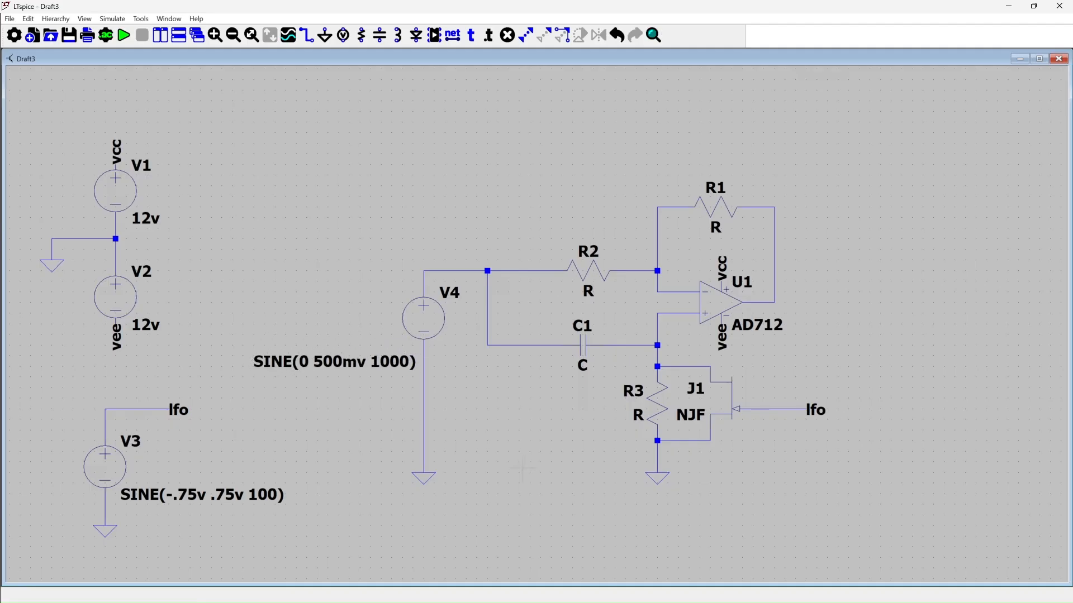
Step: Add a net label named input and attach it to the wire corner above V4's positive terminal
{"action": "key", "text": "F4"}
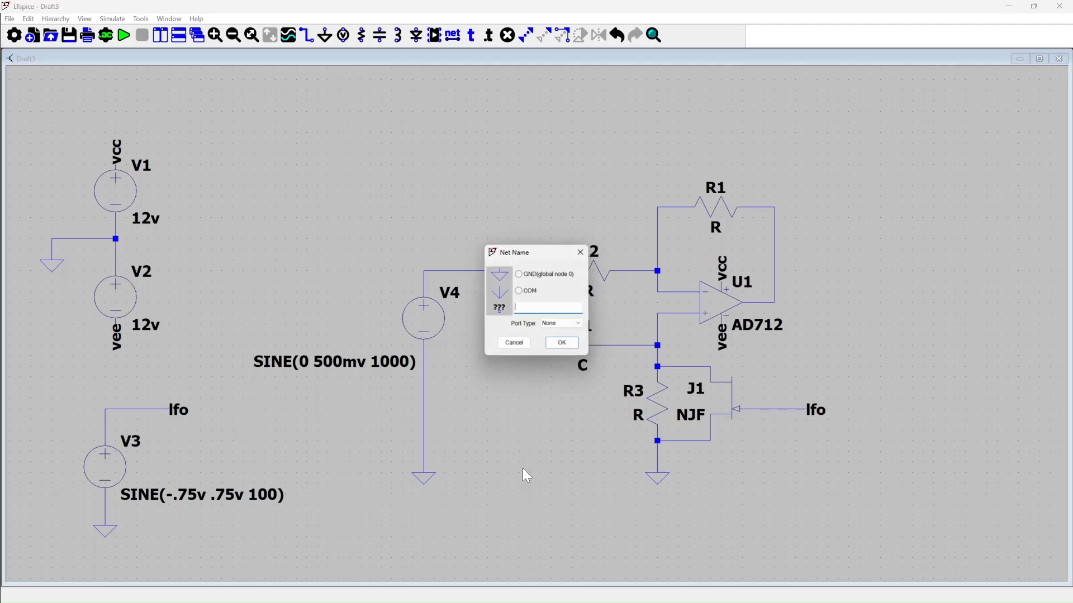
{"action": "type", "text": "input"}
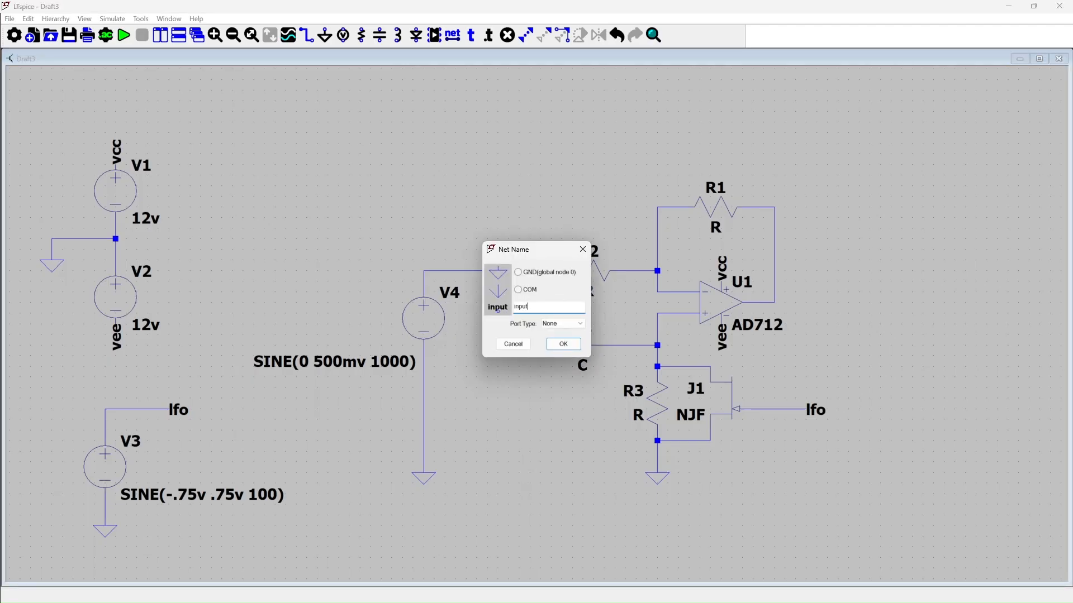
{"action": "left_click", "coordinate": [572, 337]}
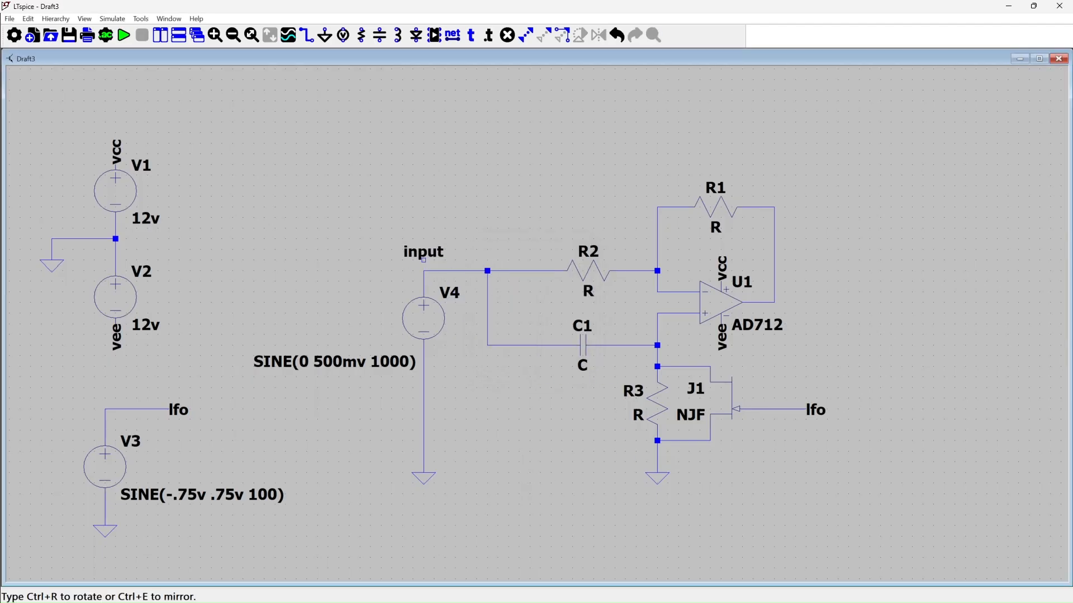
{"action": "left_click", "coordinate": [424, 271]}
{"action": "key", "text": "Escape"}
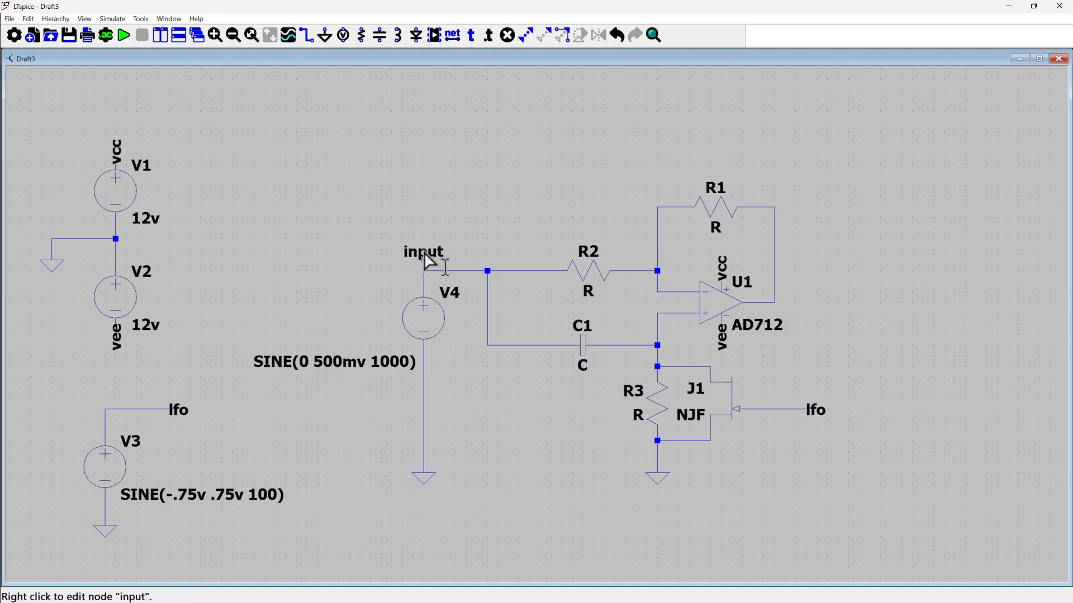
{"action": "key", "text": "m"}
{"action": "left_click", "coordinate": [424, 253]}
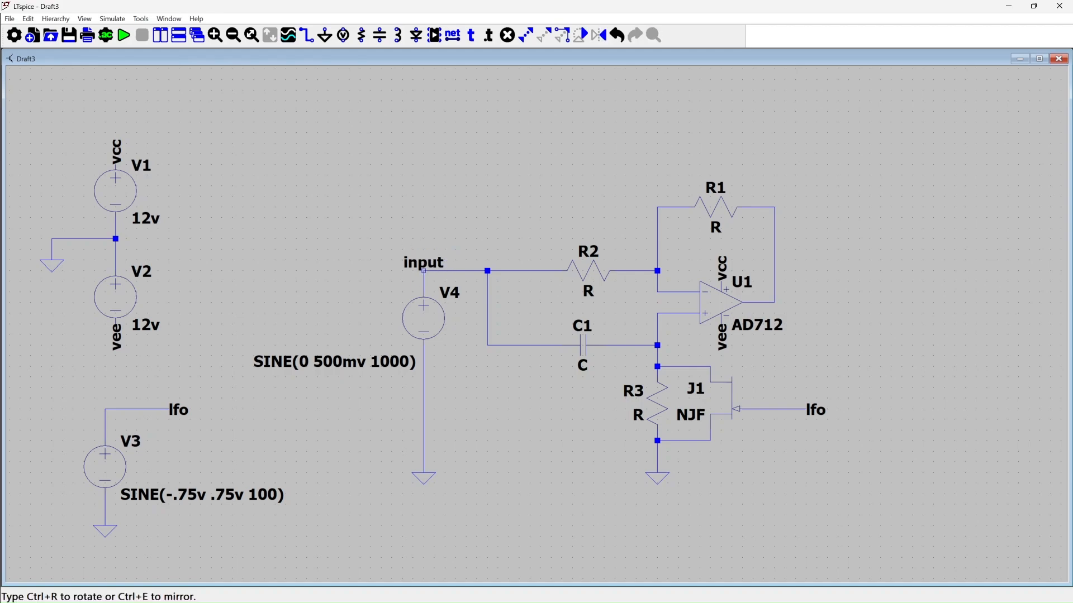
{"action": "left_click", "coordinate": [423, 263]}
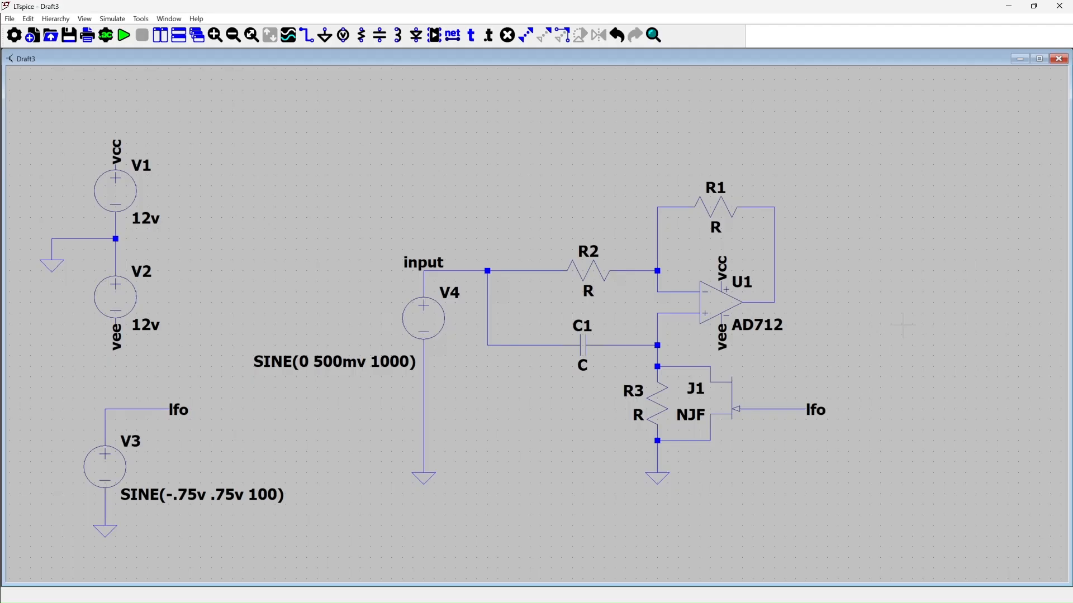
Step: Draw a short wire to the right from the op-amp's output node and label its end ouput1
{"action": "key", "text": "F3"}
{"action": "left_click", "coordinate": [774, 302]}
{"action": "key", "text": "F4"}
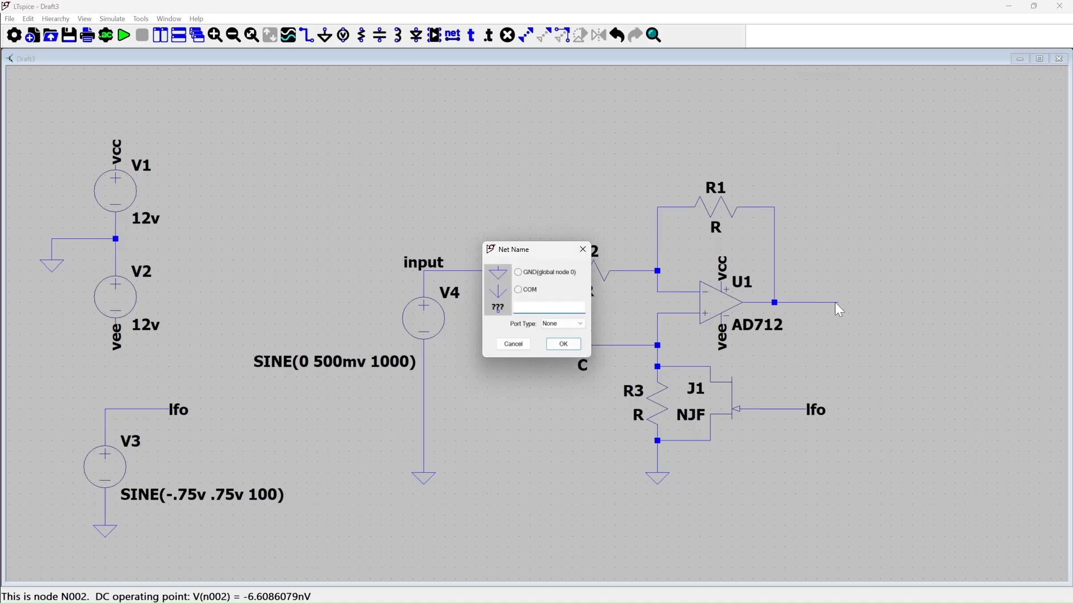
{"action": "type", "text": "ouput1"}
{"action": "left_click", "coordinate": [568, 342]}
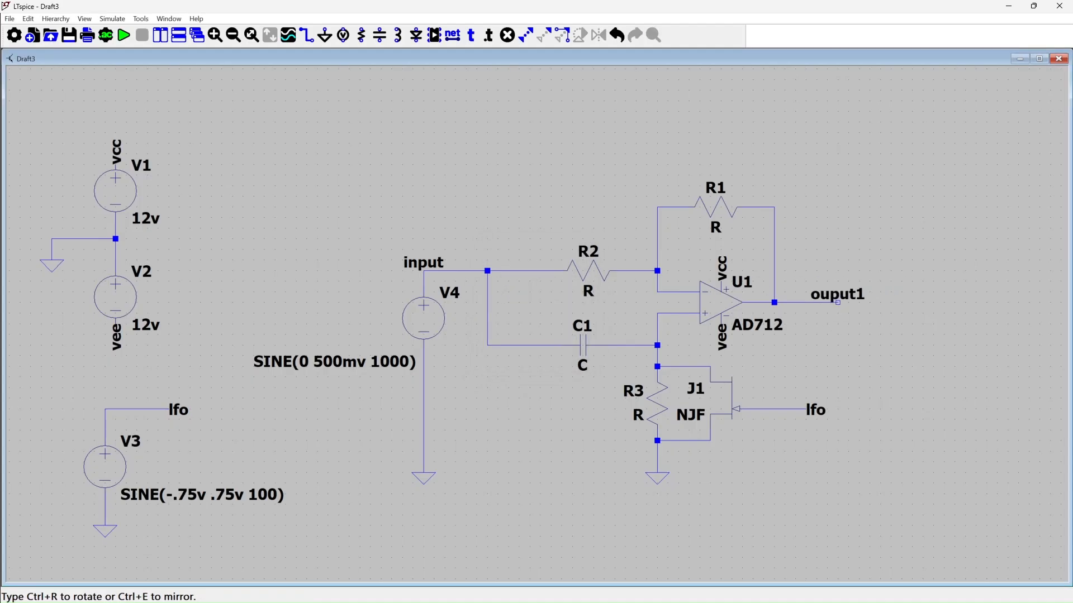
{"action": "left_click", "coordinate": [837, 302]}
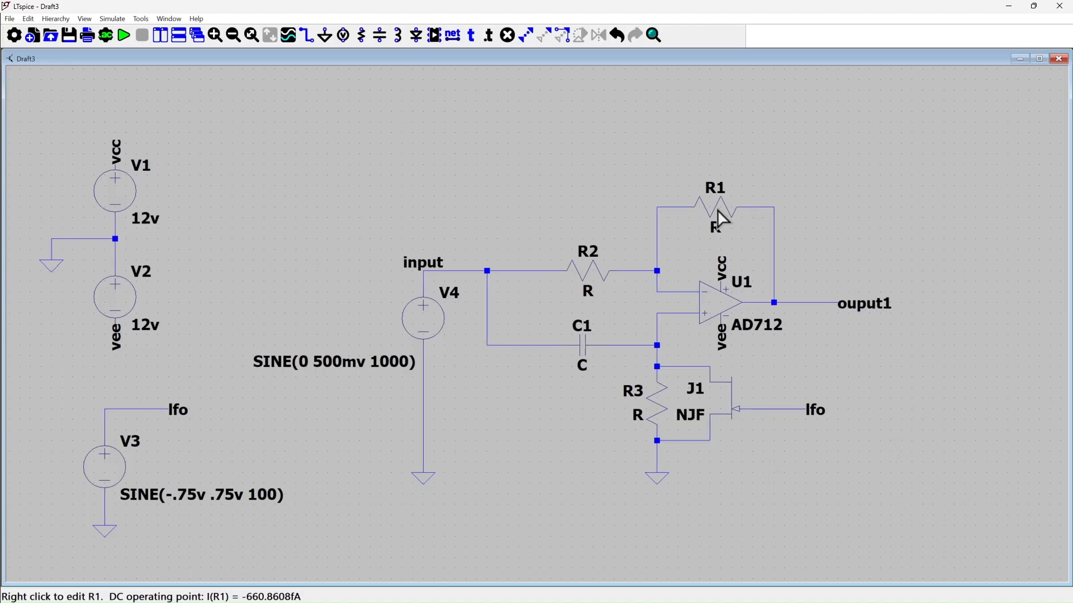
Step: Set the values of resistors R1 and R2 to 10k each
{"action": "right_click", "coordinate": [717, 228]}
{"action": "type", "text": "10k"}
{"action": "key", "text": "Return"}
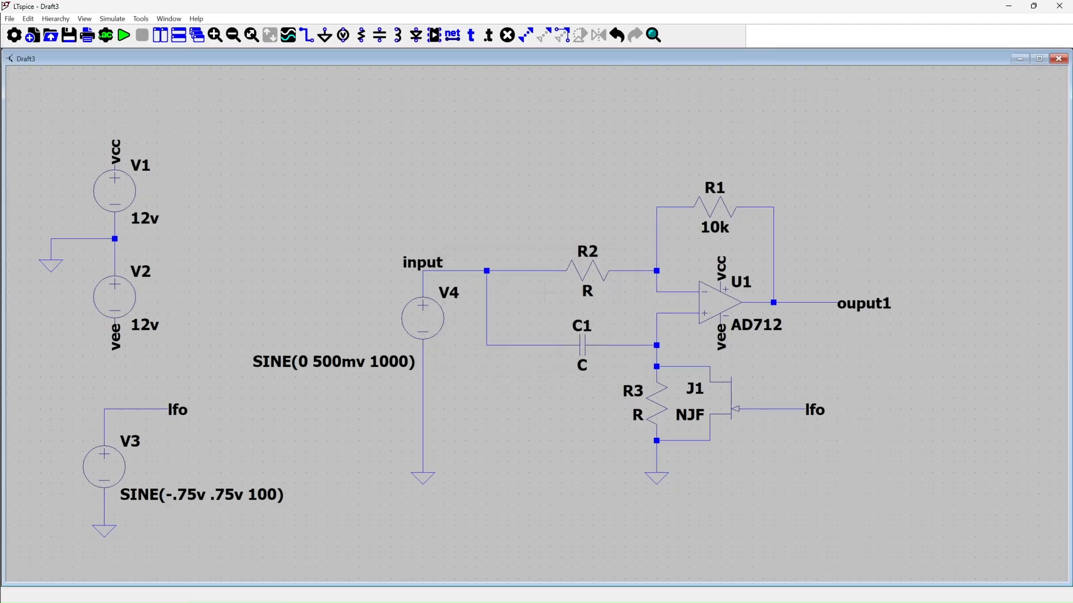
{"action": "right_click", "coordinate": [587, 287]}
{"action": "type", "text": "10k"}
{"action": "key", "text": "Return"}
Step: Set capacitor C1 to 100nf and resistor R3 to 1.5k
{"action": "right_click", "coordinate": [582, 366]}
{"action": "type", "text": "100nf"}
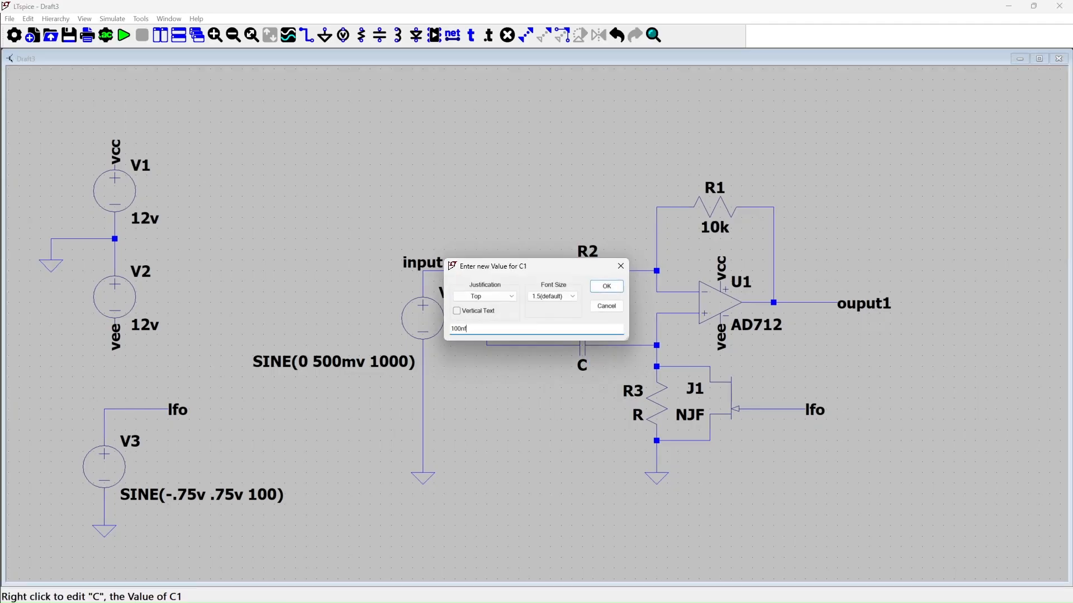
{"action": "key", "text": "Return"}
{"action": "right_click", "coordinate": [639, 416]}
{"action": "type", "text": "1"}
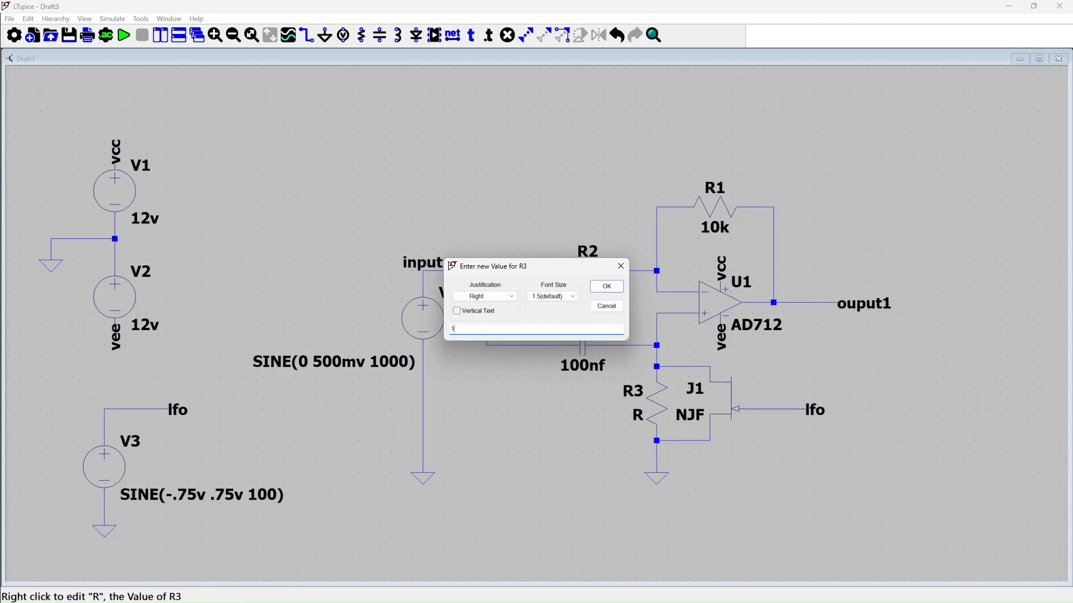
{"action": "type", "text": ".5k"}
{"action": "key", "text": "Return"}
Step: Assign the J201 transistor model to the JFET J1
{"action": "right_click", "coordinate": [730, 412]}
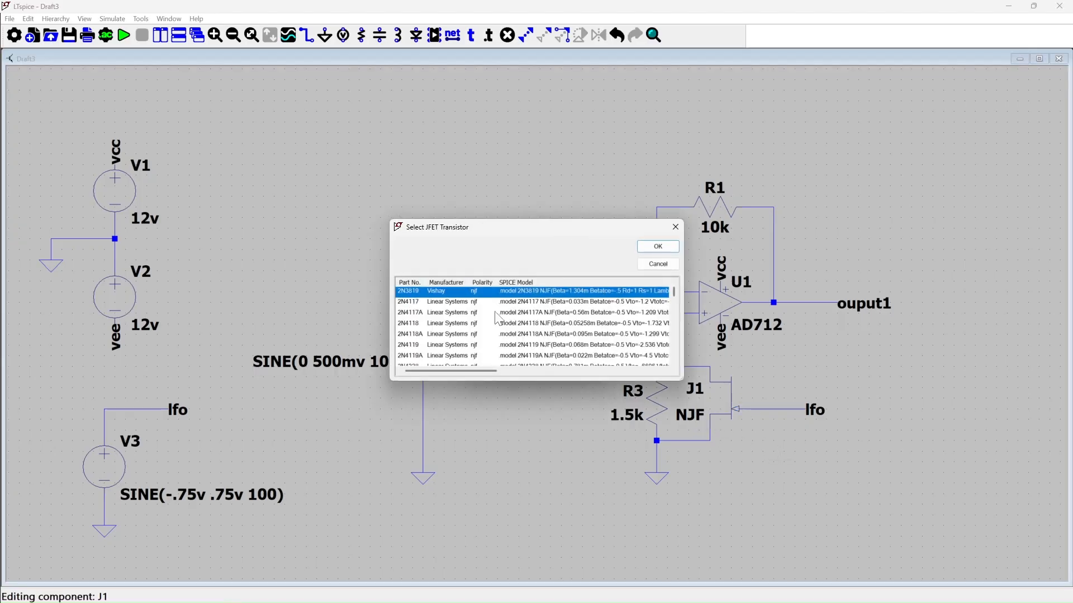
{"action": "left_click", "coordinate": [411, 323]}
{"action": "left_click", "coordinate": [658, 246]}
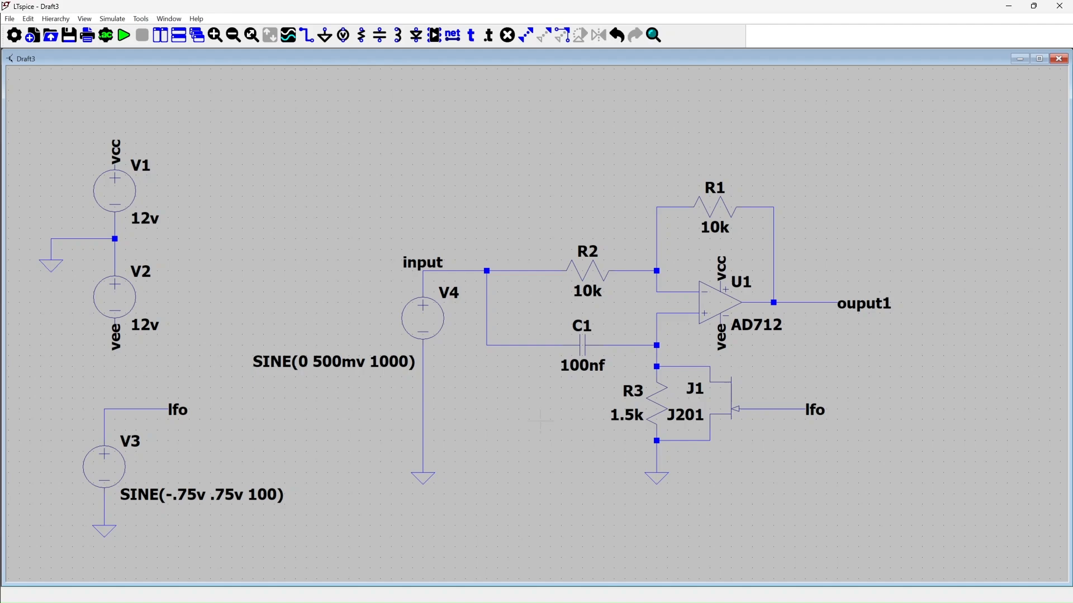
Step: Shift source V4 downward with its wires attached, about midway between the input label and its ground
{"action": "key", "text": "s"}
{"action": "left_click", "coordinate": [424, 310]}
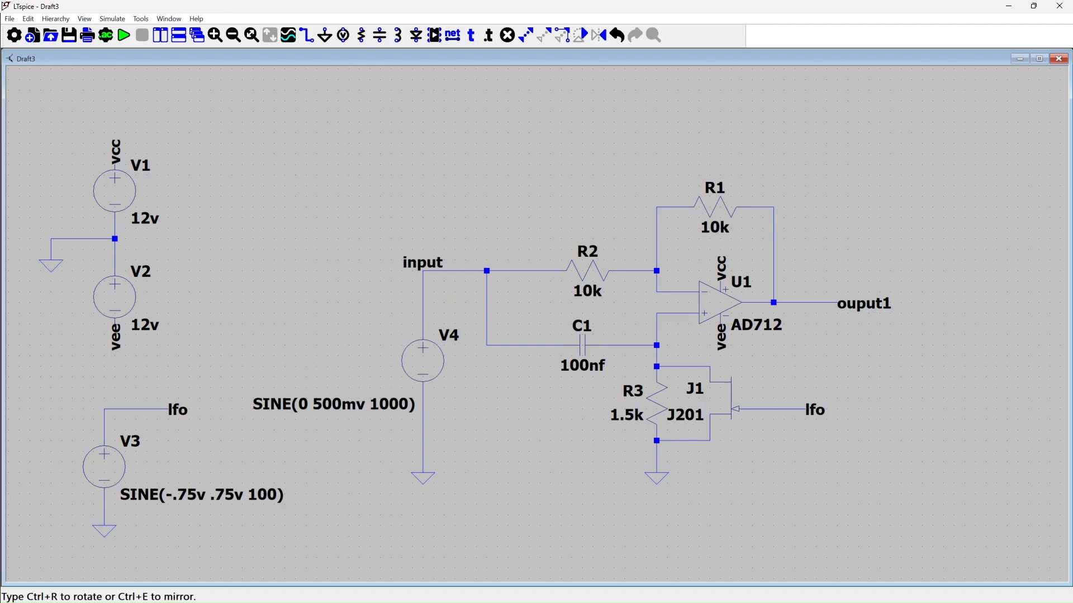
{"action": "left_click", "coordinate": [433, 362]}
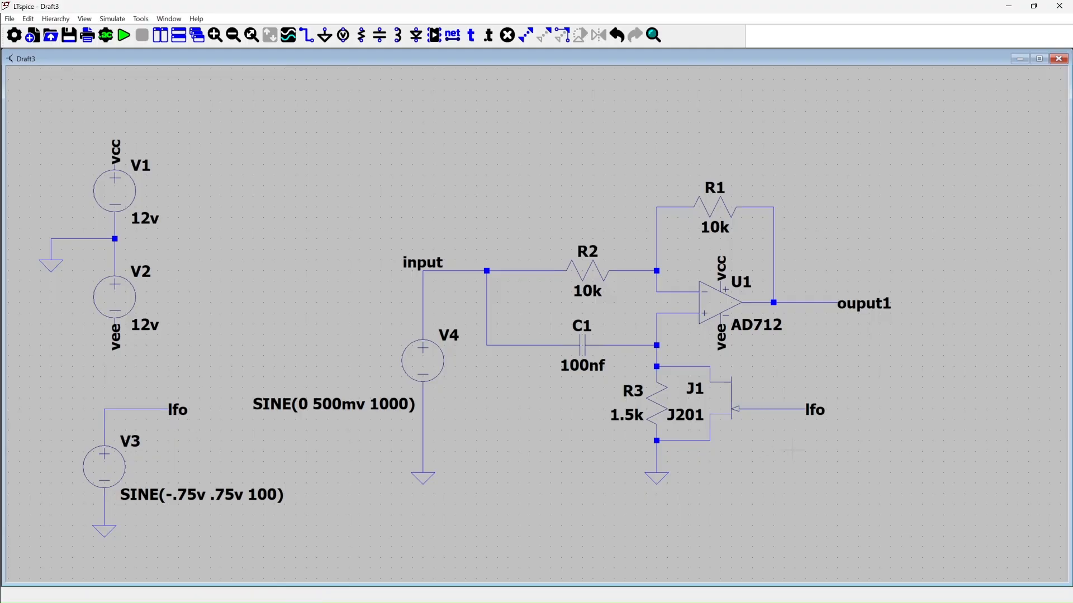
Step: Set up a transient analysis with a 100ms stop time and place its directive above the input label
{"action": "left_click_drag", "start_coordinate": [687, 441], "coordinate": [666, 441]}
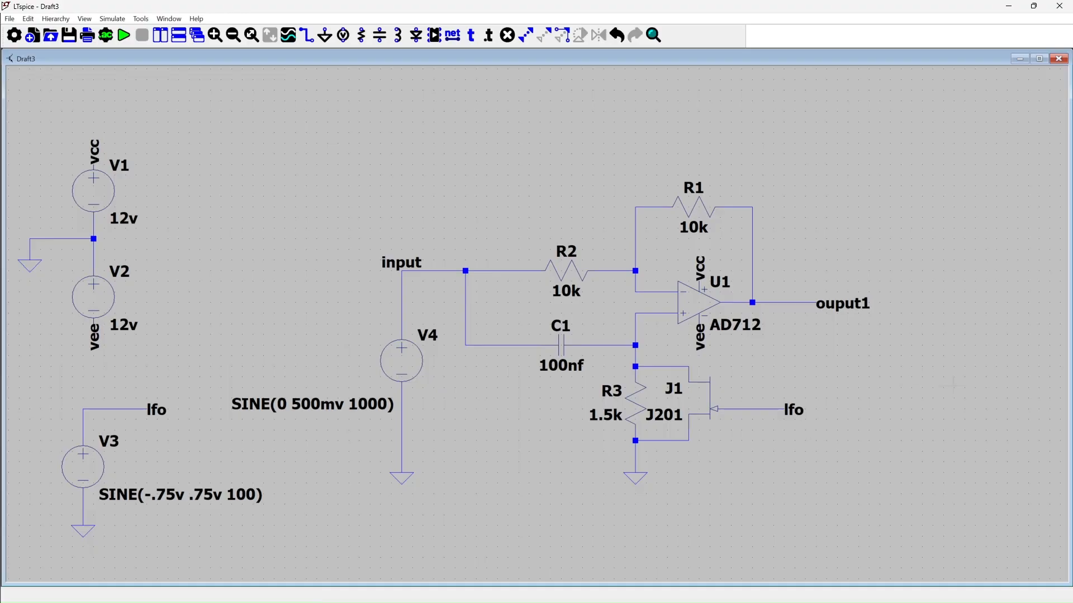
{"action": "mouse_move", "coordinate": [967, 386]}
{"action": "left_mouse_down"}
{"action": "mouse_move", "coordinate": [939, 392]}
{"action": "mouse_move", "coordinate": [1020, 383]}
{"action": "mouse_move", "coordinate": [972, 381]}
{"action": "left_mouse_up"}
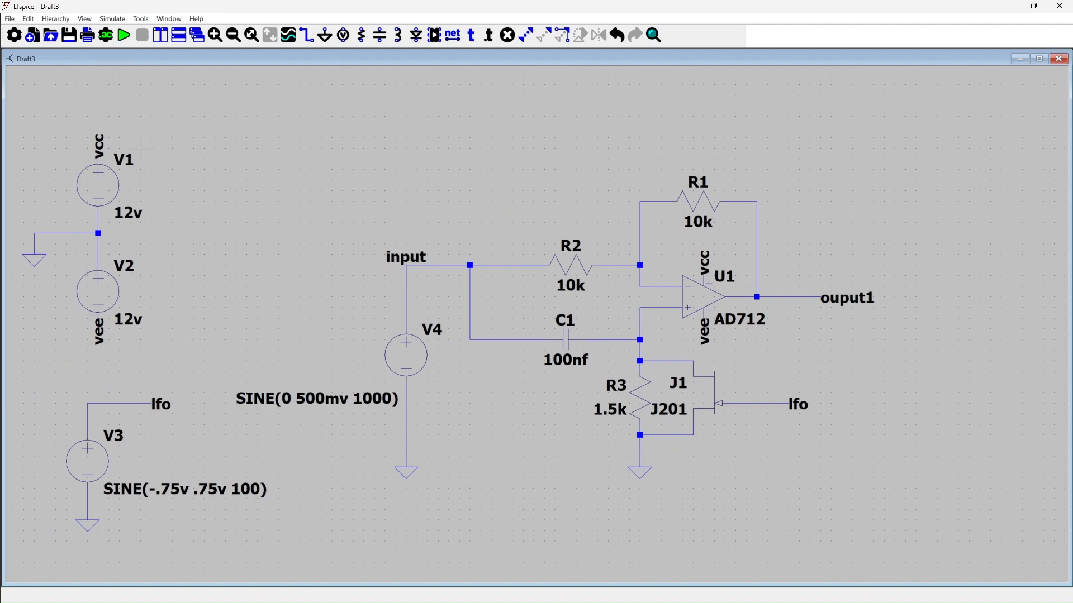
{"action": "left_click", "coordinate": [124, 36]}
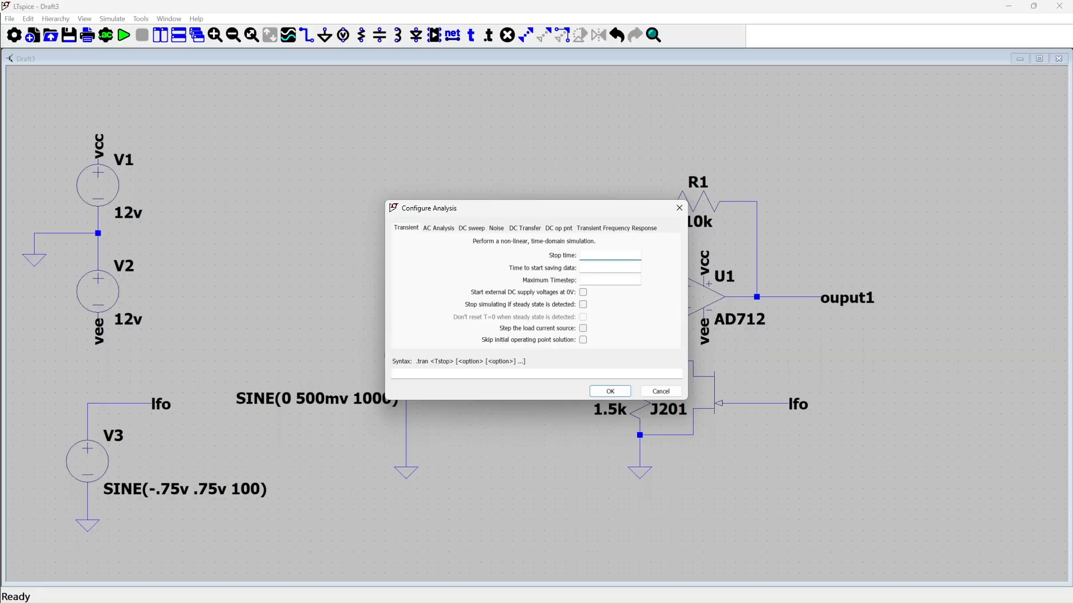
{"action": "type", "text": "100ms"}
{"action": "left_click", "coordinate": [614, 392]}
{"action": "left_click", "coordinate": [387, 219]}
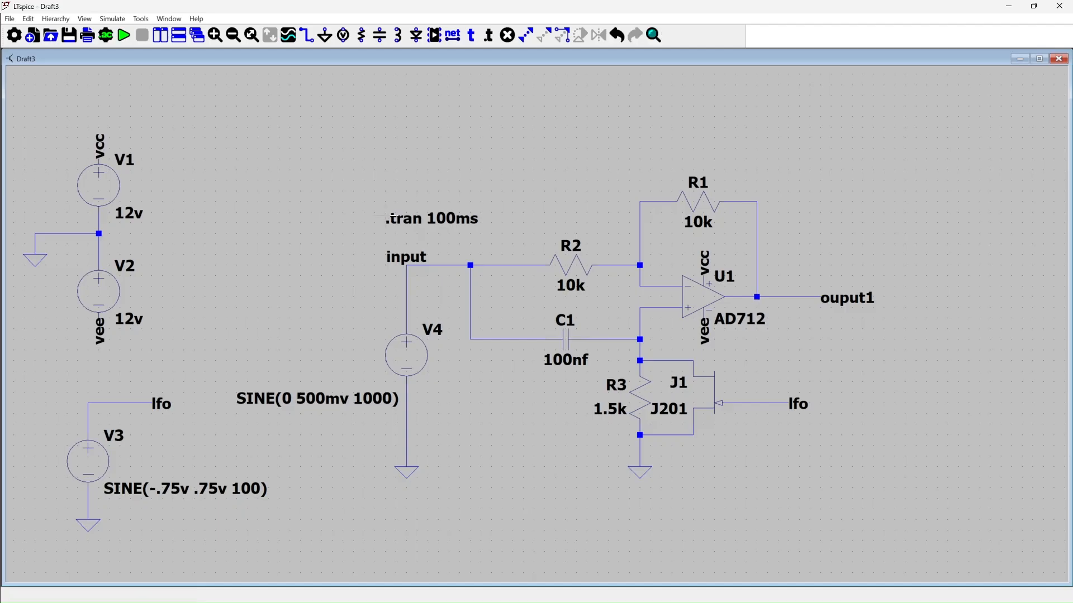
Step: Run the simulation and plot the input node's voltage over a time range of about 7 to 18 ms
{"action": "left_click", "coordinate": [123, 36]}
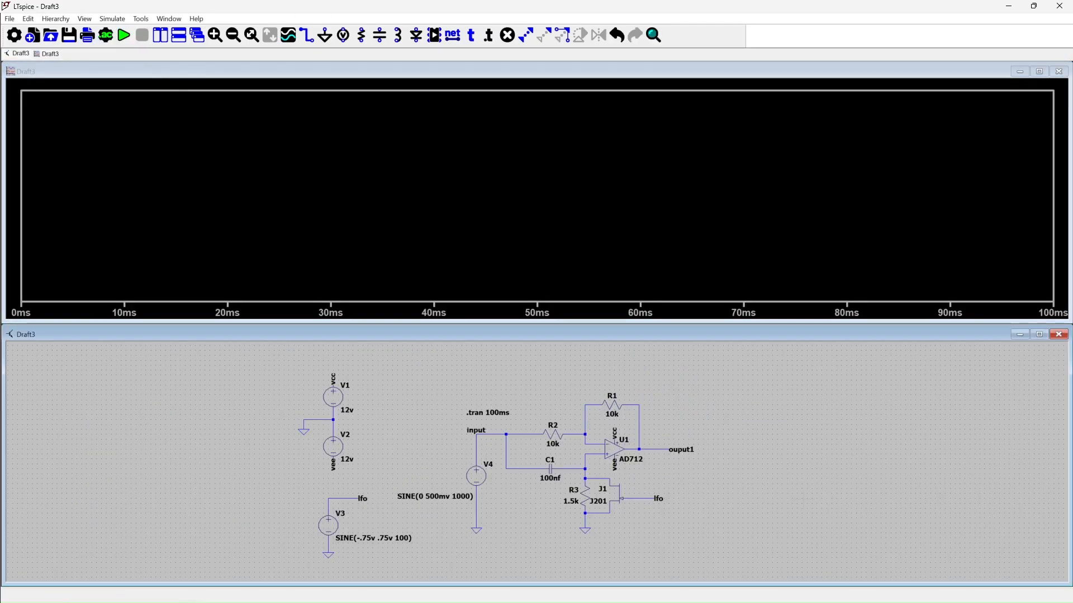
{"action": "left_click", "coordinate": [495, 433]}
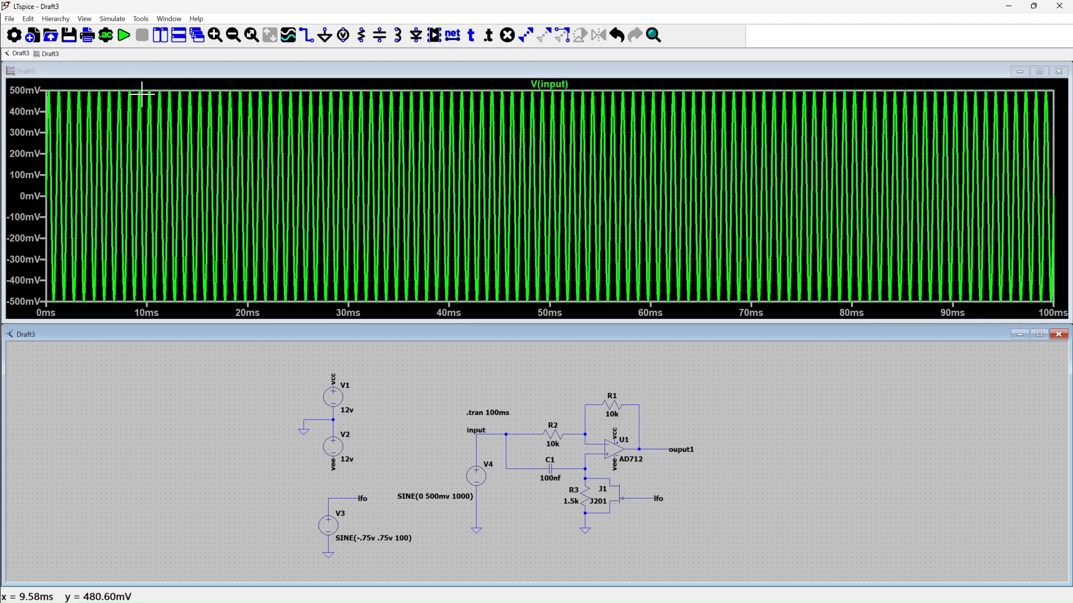
{"action": "left_click_drag", "start_coordinate": [124, 90], "coordinate": [227, 301]}
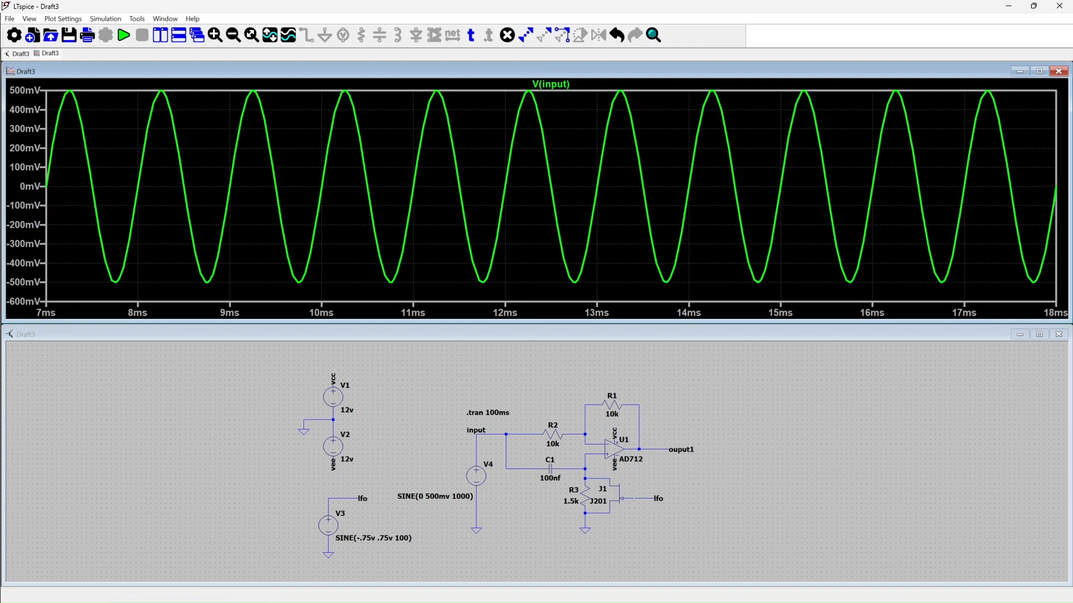
Step: Add the voltages of the lfo and ouput1 nets to the plot
{"action": "left_click", "coordinate": [634, 498]}
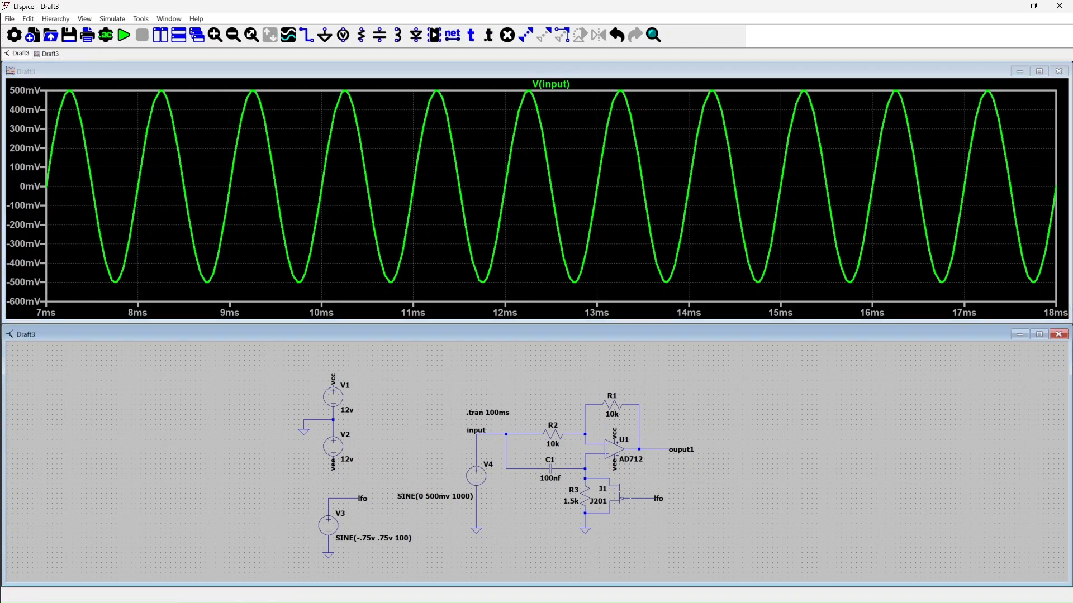
{"action": "left_click", "coordinate": [634, 498]}
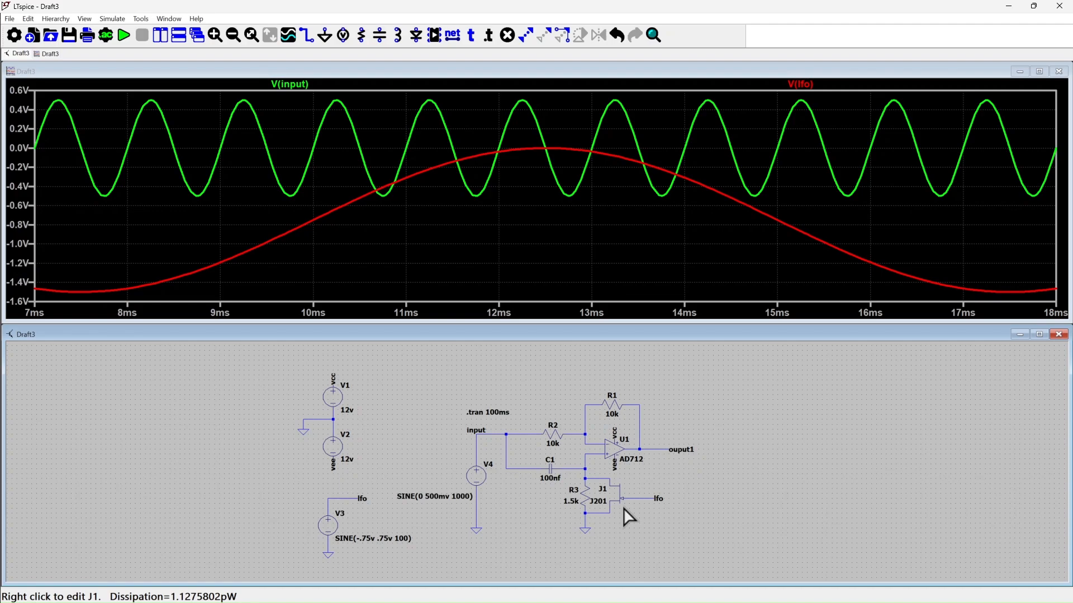
{"action": "left_click", "coordinate": [664, 448]}
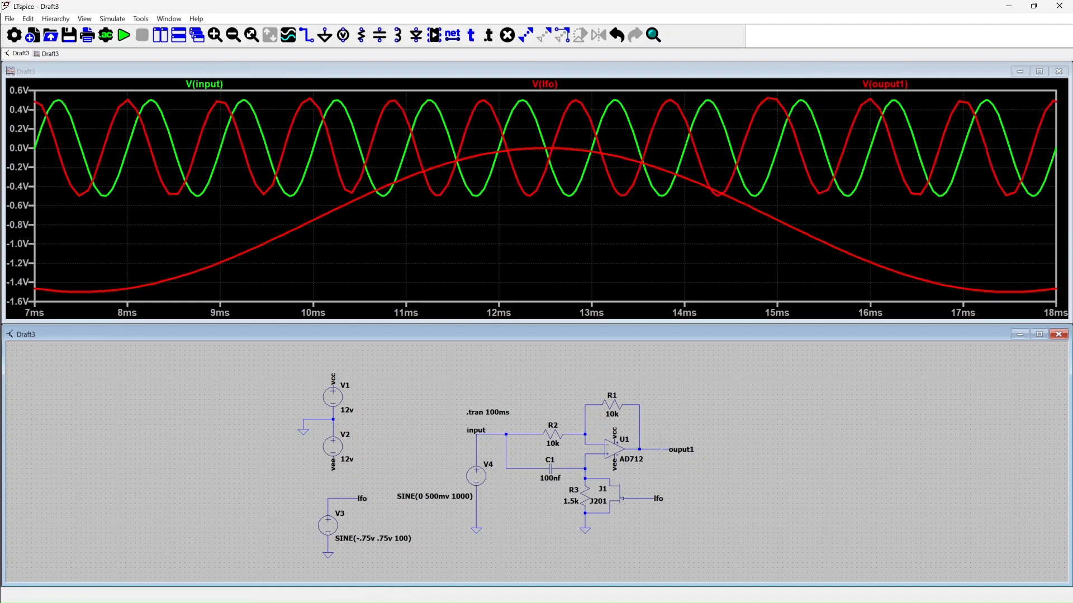
Step: Change the color of the V(ouput1) trace to magenta
{"action": "right_click", "coordinate": [886, 85]}
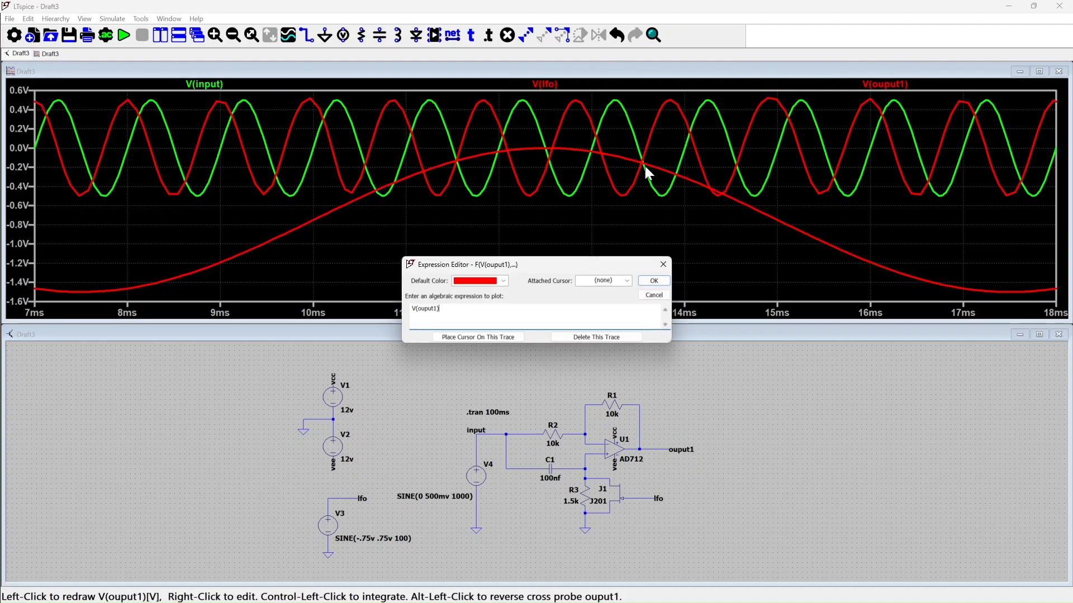
{"action": "left_click", "coordinate": [503, 281]}
{"action": "left_click", "coordinate": [474, 316]}
{"action": "left_click", "coordinate": [654, 280]}
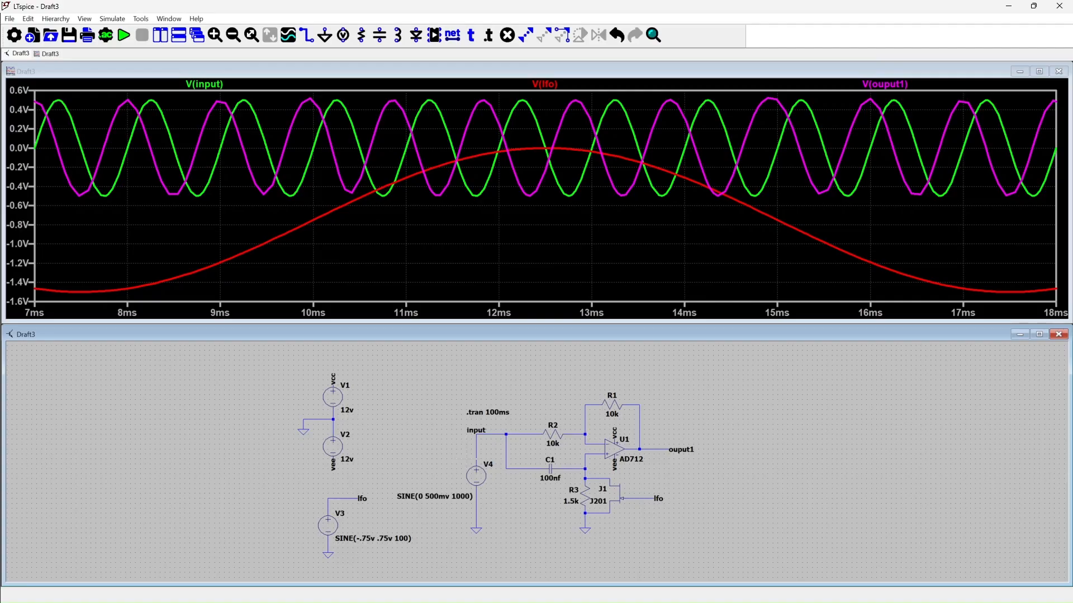
Step: Set the transient analysis stop time to 1s
{"action": "right_click", "coordinate": [486, 414]}
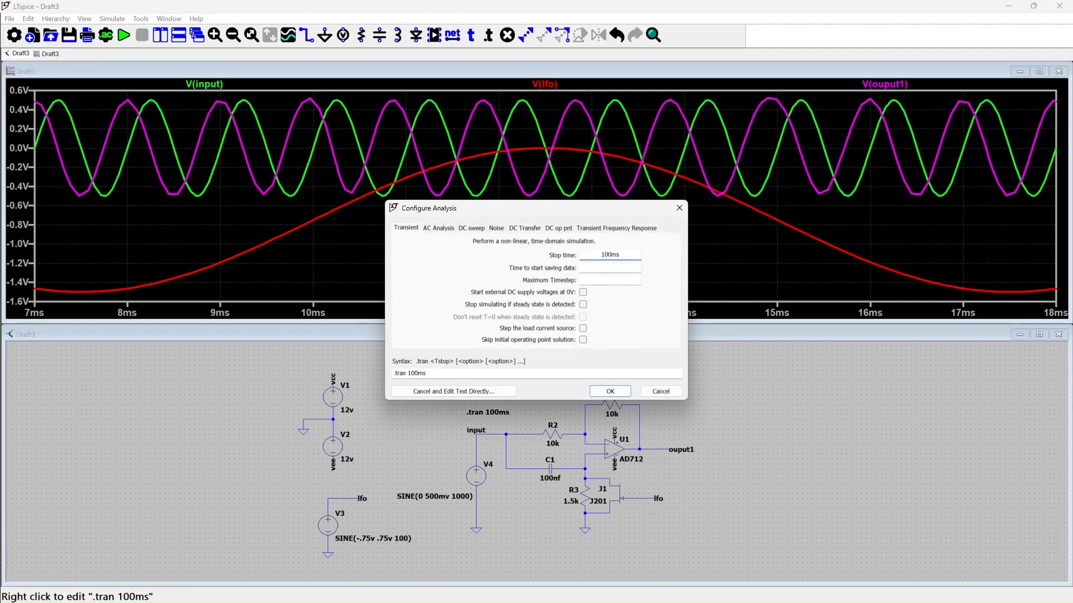
{"action": "type", "text": "1s"}
{"action": "left_click", "coordinate": [610, 391]}
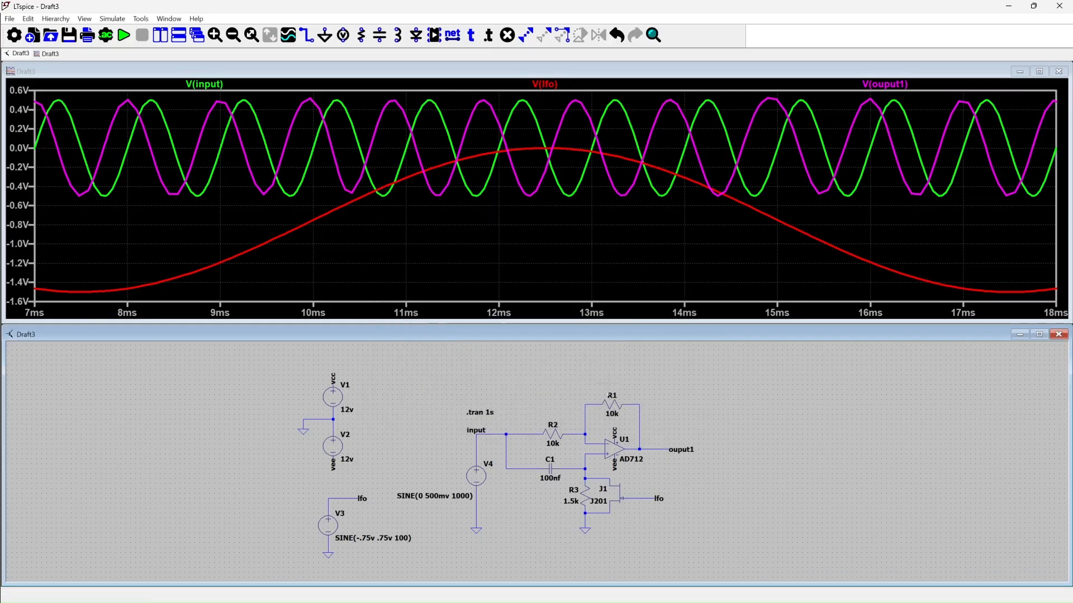
Step: Run the simulation and examine the input, lfo and ouput1 waveforms over a time range of about 430 to 448 ms
{"action": "left_click", "coordinate": [125, 36]}
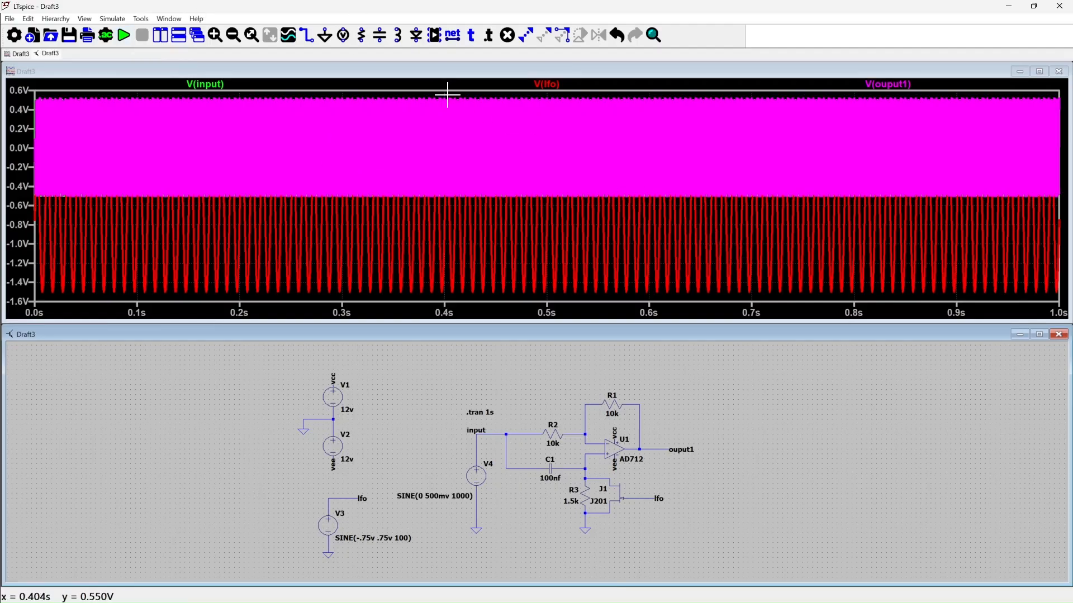
{"action": "left_click_drag", "start_coordinate": [448, 91], "coordinate": [537, 298]}
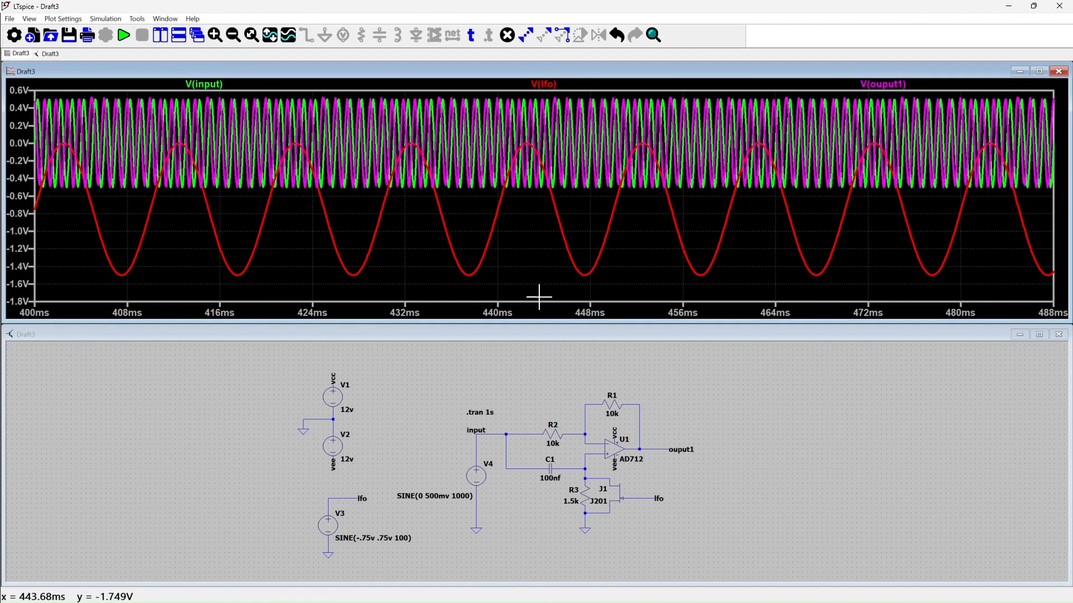
{"action": "left_click_drag", "start_coordinate": [388, 92], "coordinate": [575, 304]}
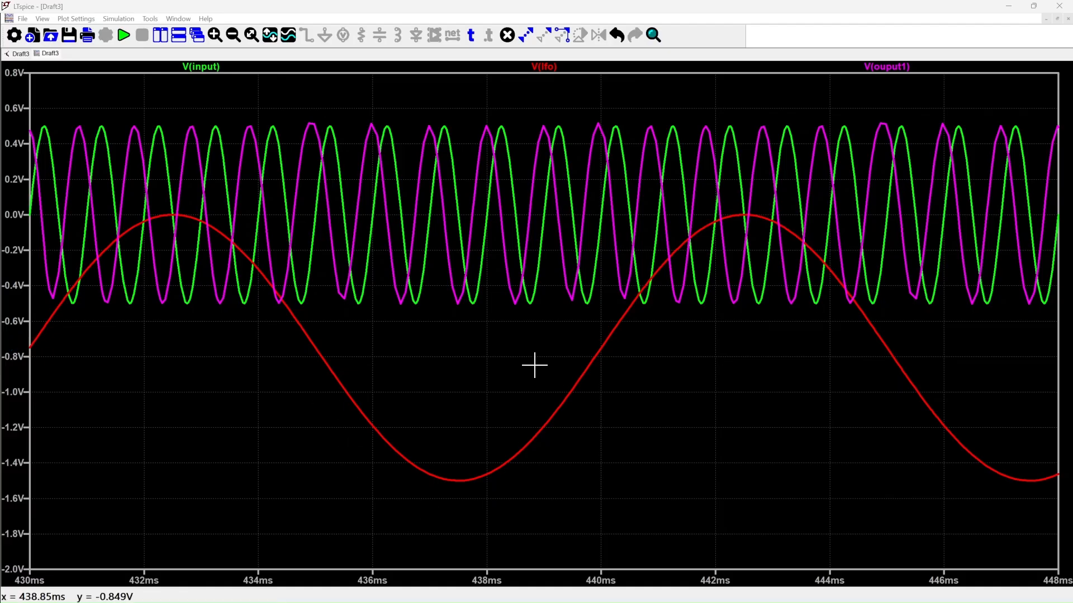
{"action": "left_click", "coordinate": [178, 35]}
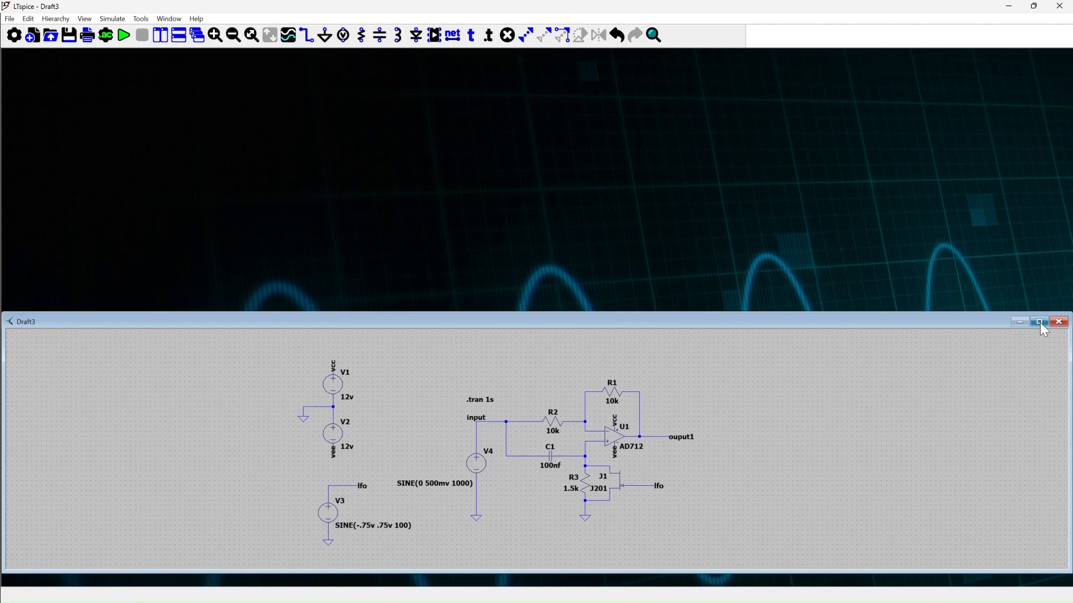
Step: Rerun the simulation and plot the lfo net's voltage as a red trace
{"action": "left_click", "coordinate": [110, 37]}
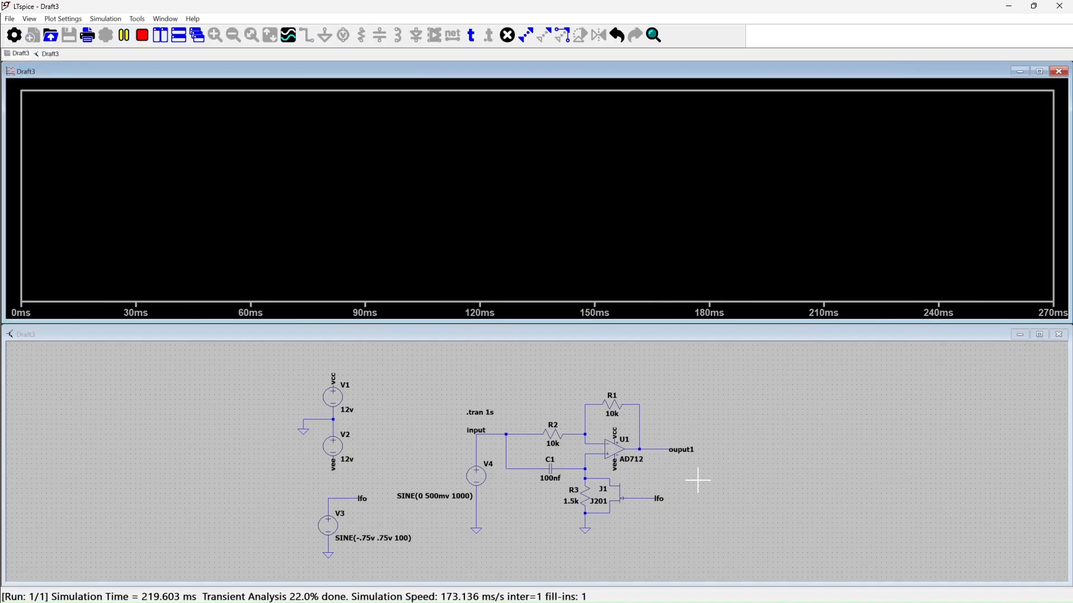
{"action": "left_click", "coordinate": [642, 498]}
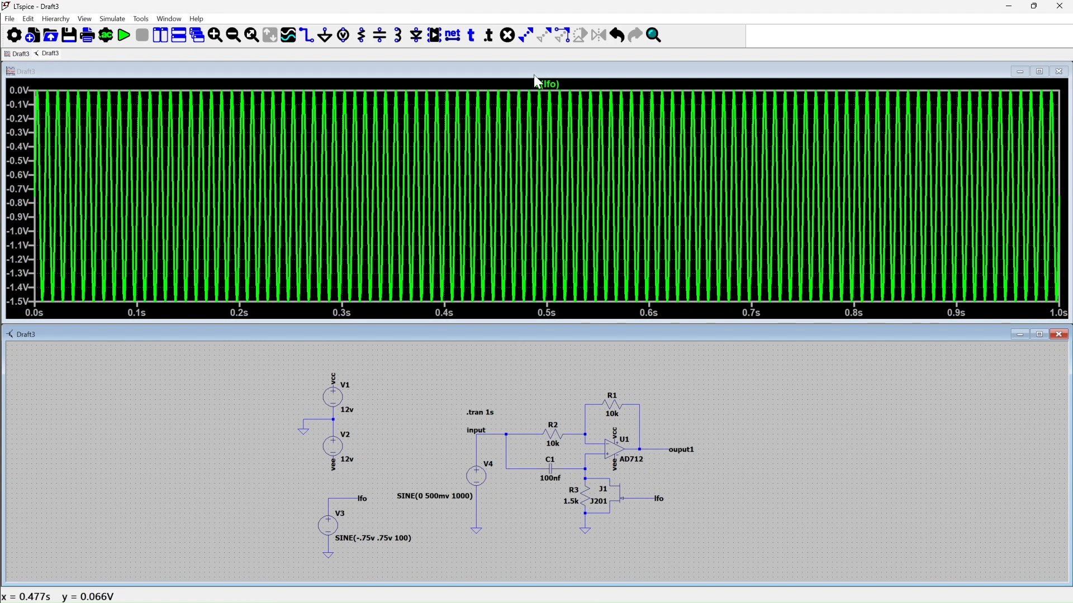
{"action": "right_click", "coordinate": [545, 83]}
{"action": "left_click", "coordinate": [491, 280]}
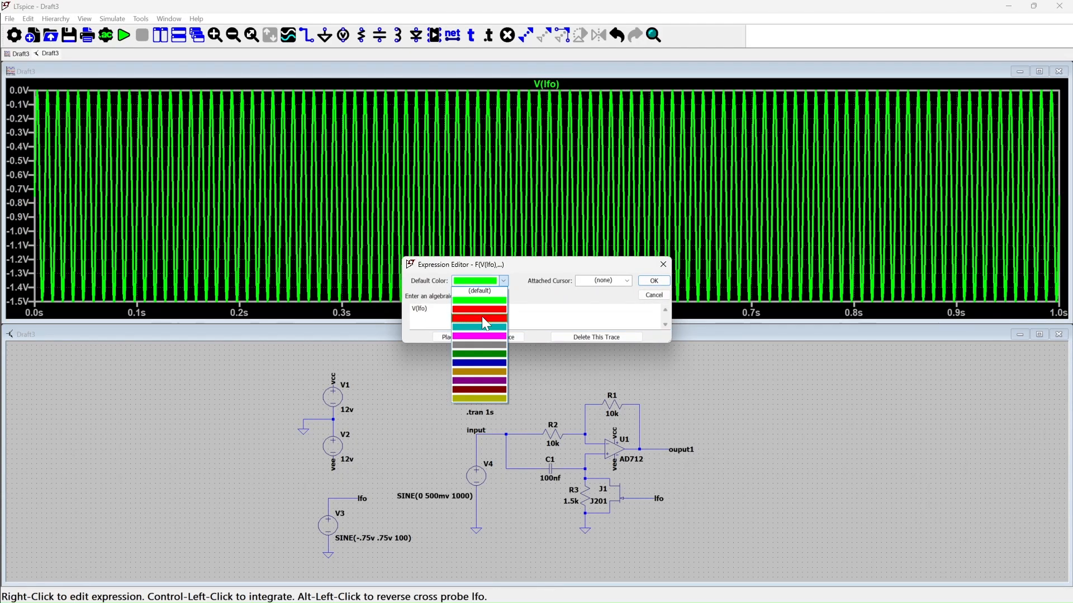
{"action": "left_click", "coordinate": [482, 318]}
{"action": "left_click", "coordinate": [653, 281]}
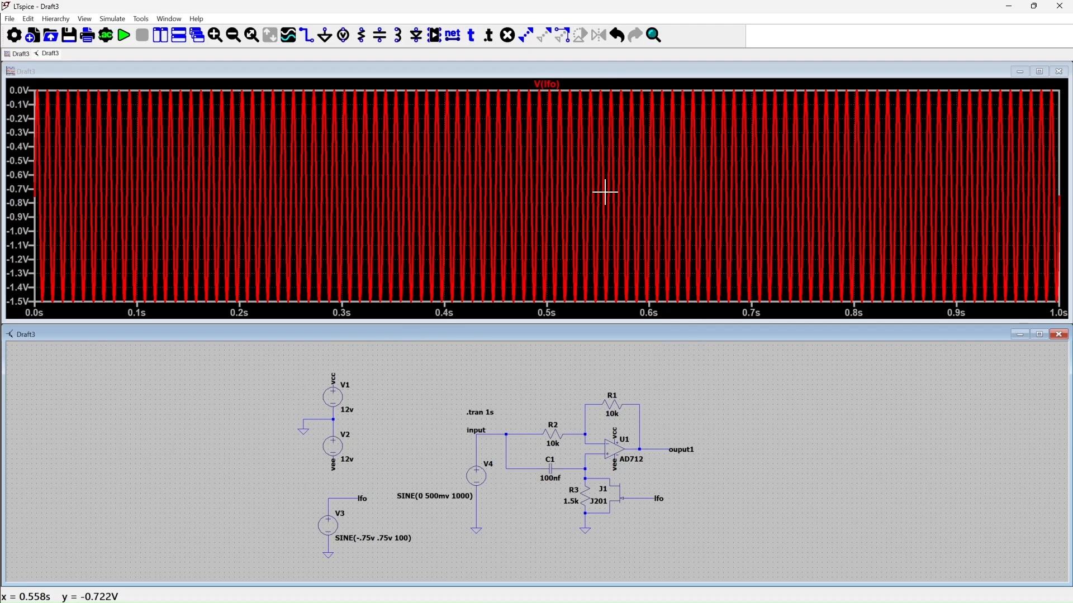
Step: Add J1's drain current to the plot and compare it with V(lfo) over about 50 to 170 ms and 160 to 340 ms
{"action": "left_click", "coordinate": [609, 481]}
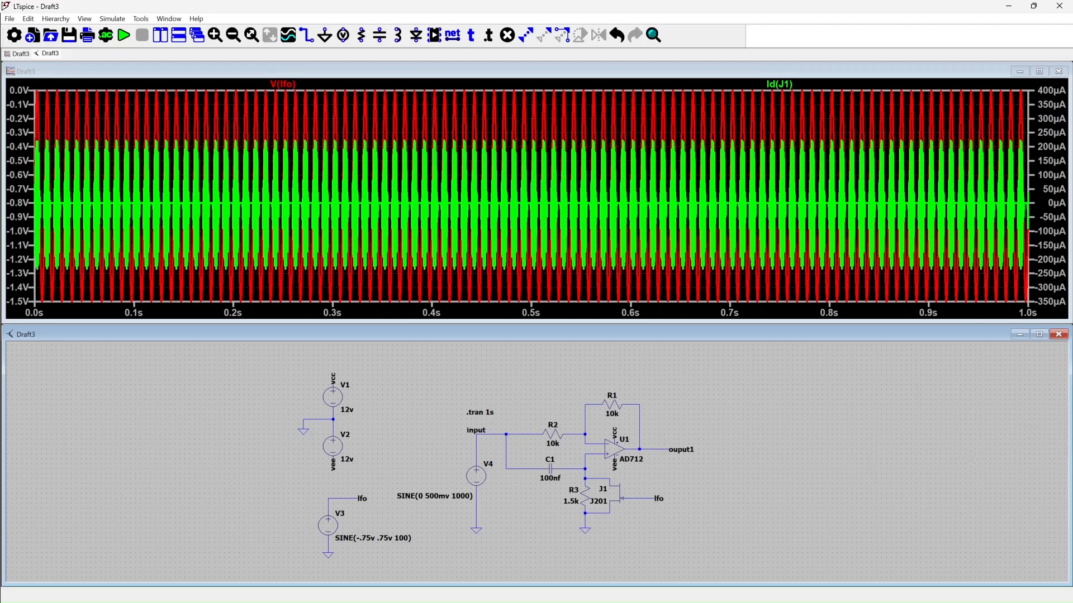
{"action": "left_click_drag", "start_coordinate": [93, 90], "coordinate": [197, 323]}
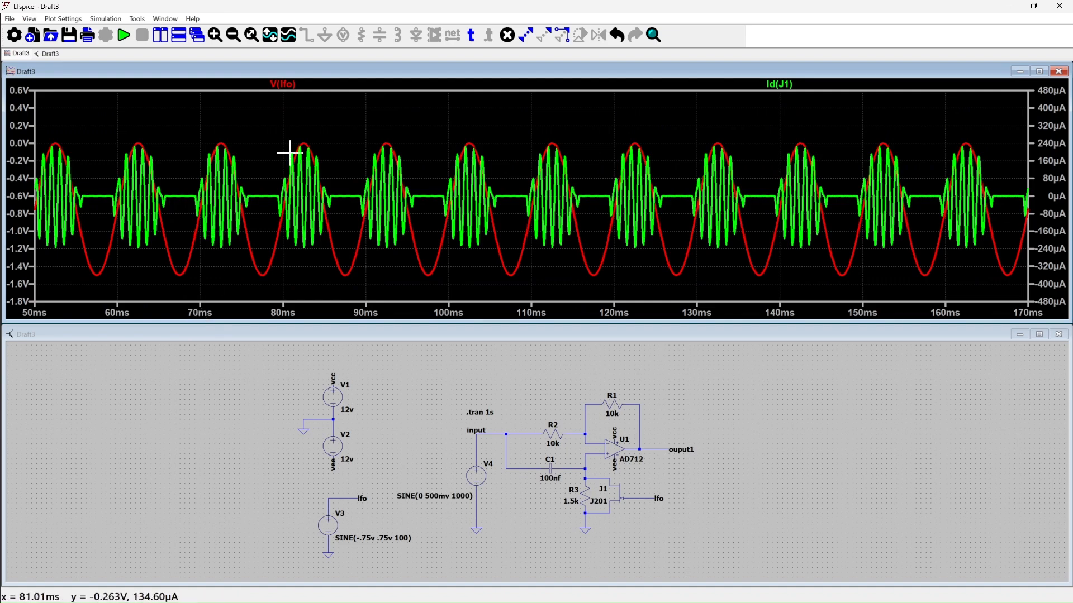
{"action": "left_click", "coordinate": [255, 36]}
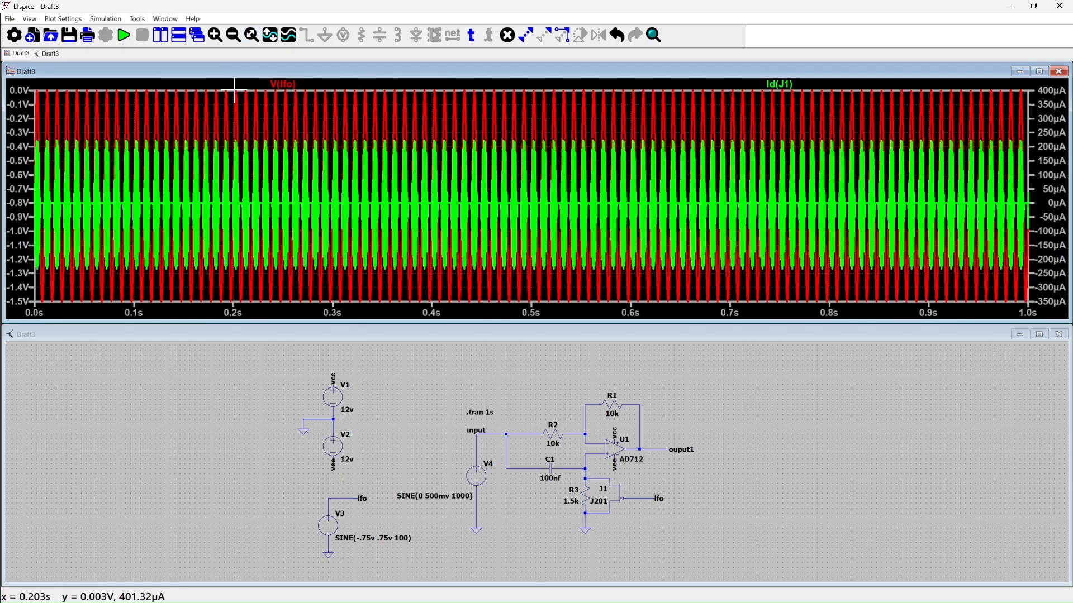
{"action": "left_click_drag", "start_coordinate": [217, 83], "coordinate": [368, 320]}
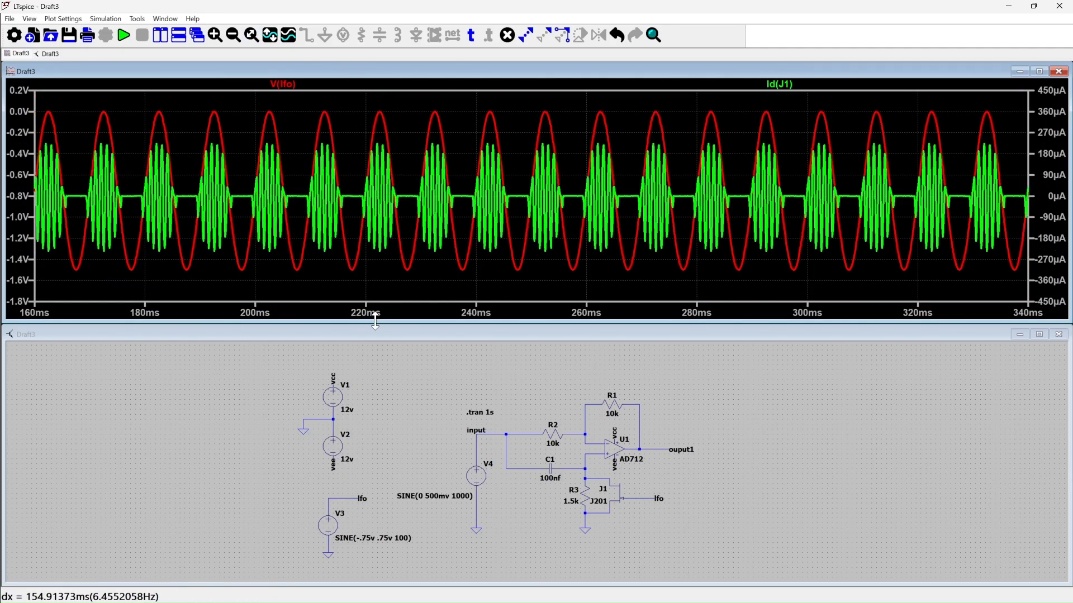
{"action": "left_click_drag", "start_coordinate": [132, 91], "coordinate": [304, 257]}
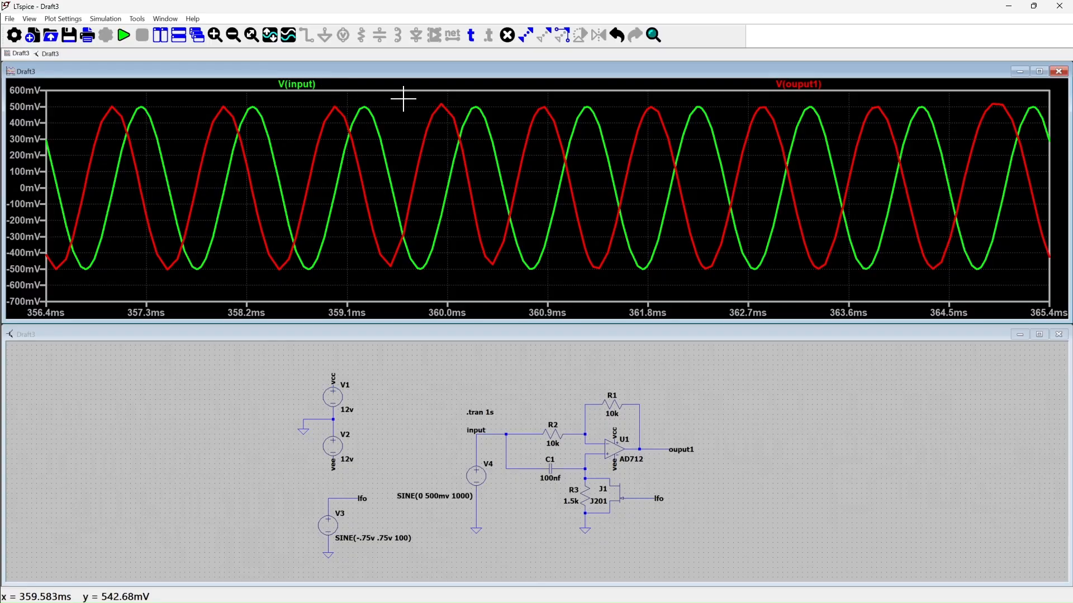
Step: Compute the FFT of V(input) and V(ouput1) over the full extent of simulation data and plot both spectra
{"action": "left_click_drag", "start_coordinate": [409, 98], "coordinate": [874, 272]}
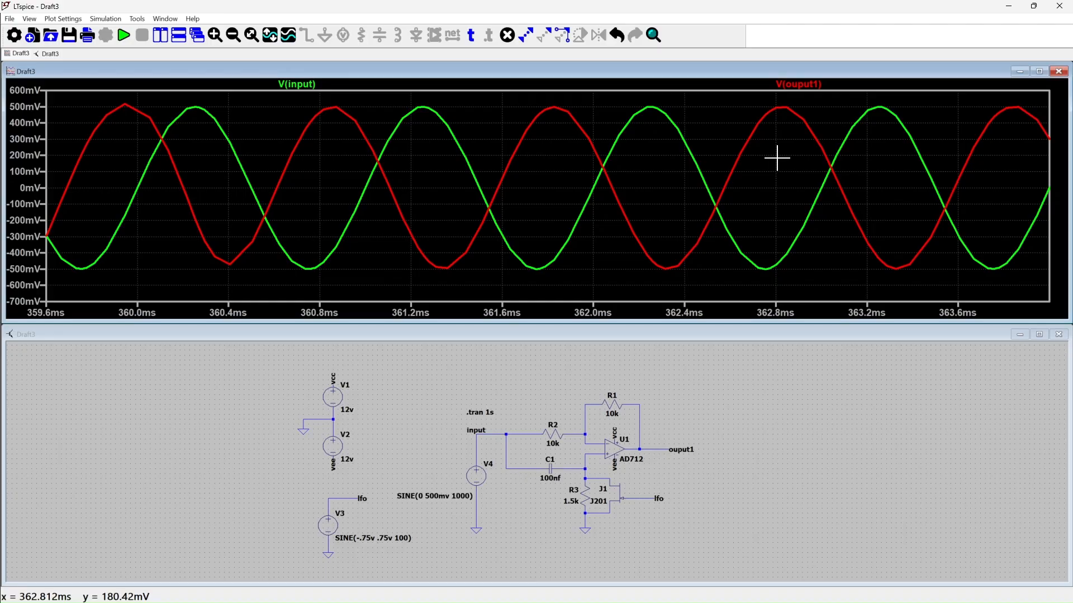
{"action": "right_click", "coordinate": [834, 106]}
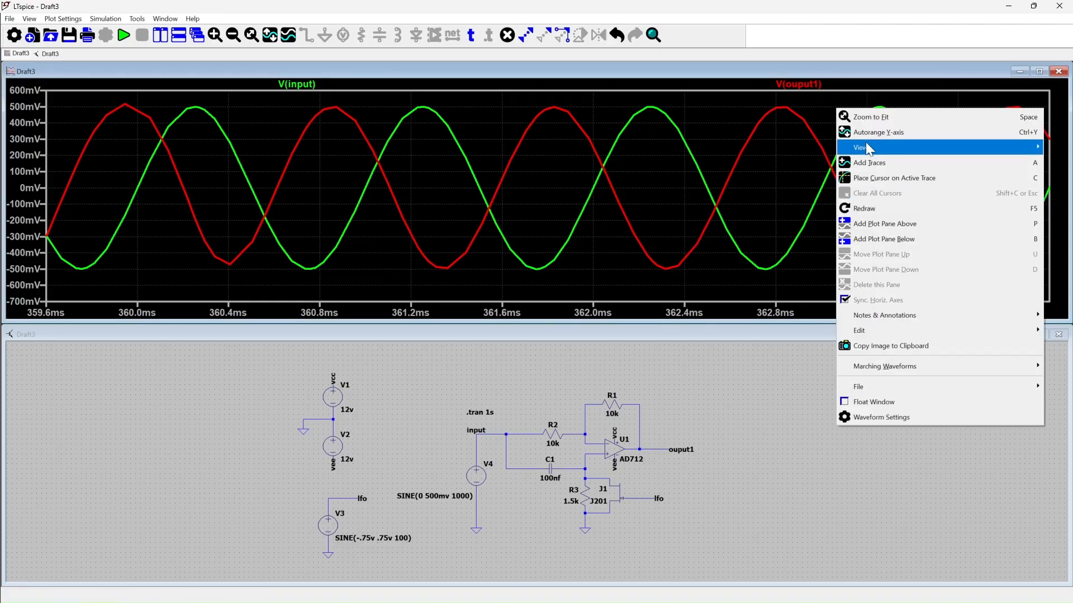
{"action": "mouse_move", "coordinate": [866, 147]}
{"action": "left_click", "coordinate": [717, 235]}
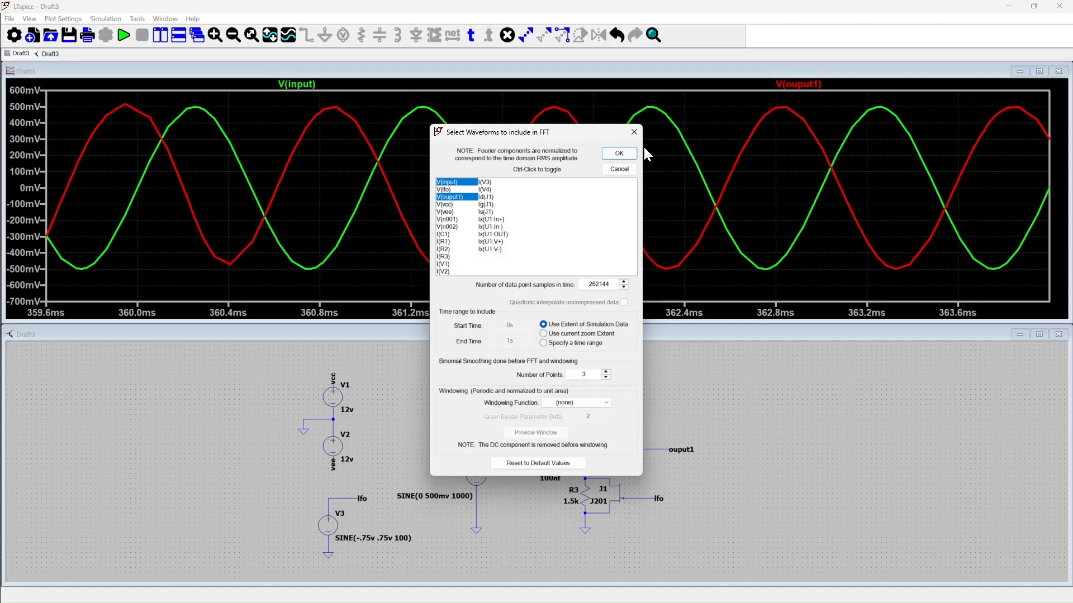
{"action": "left_click", "coordinate": [630, 153]}
{"action": "left_click", "coordinate": [462, 286]}
{"action": "left_click", "coordinate": [461, 294], "text": "ctrl"}
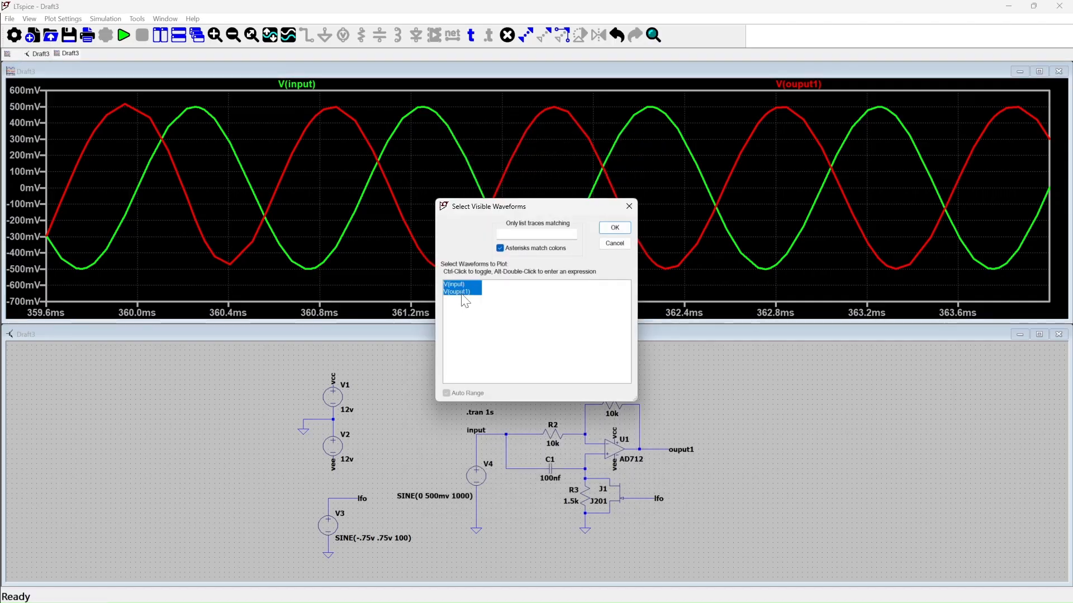
{"action": "left_click", "coordinate": [614, 228]}
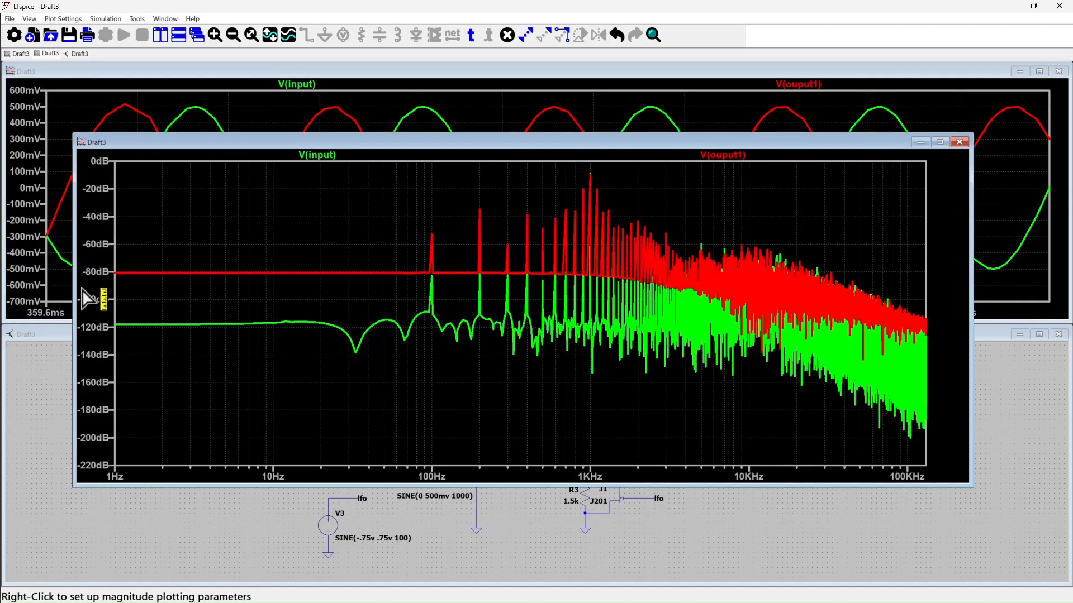
Step: Enable the phase axis on the FFT plot and turn off the magnitude curve
{"action": "right_click", "coordinate": [94, 226]}
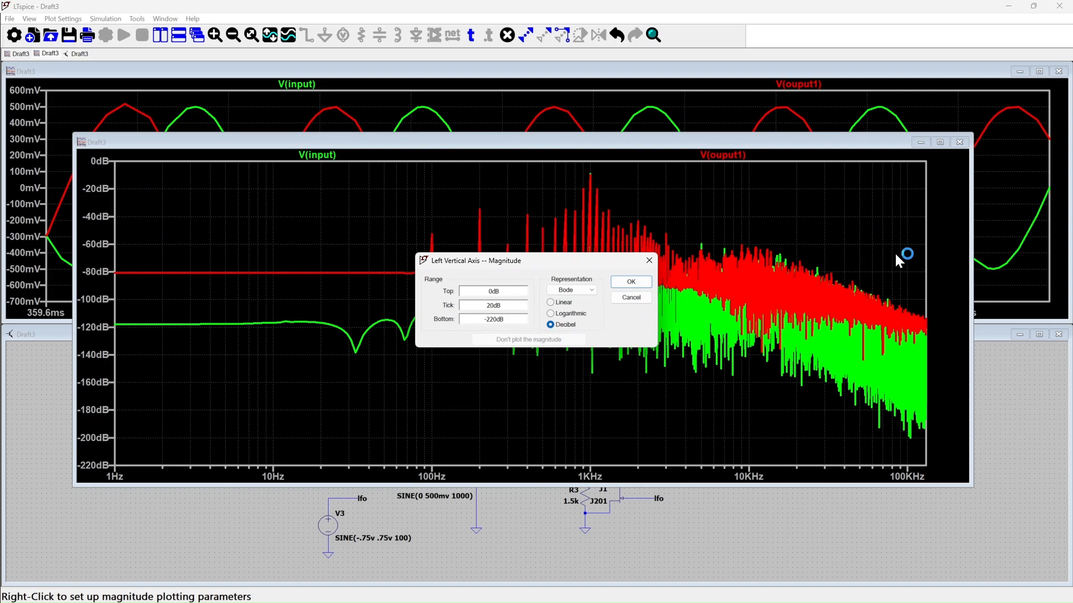
{"action": "left_click", "coordinate": [628, 282]}
{"action": "right_click", "coordinate": [956, 231]}
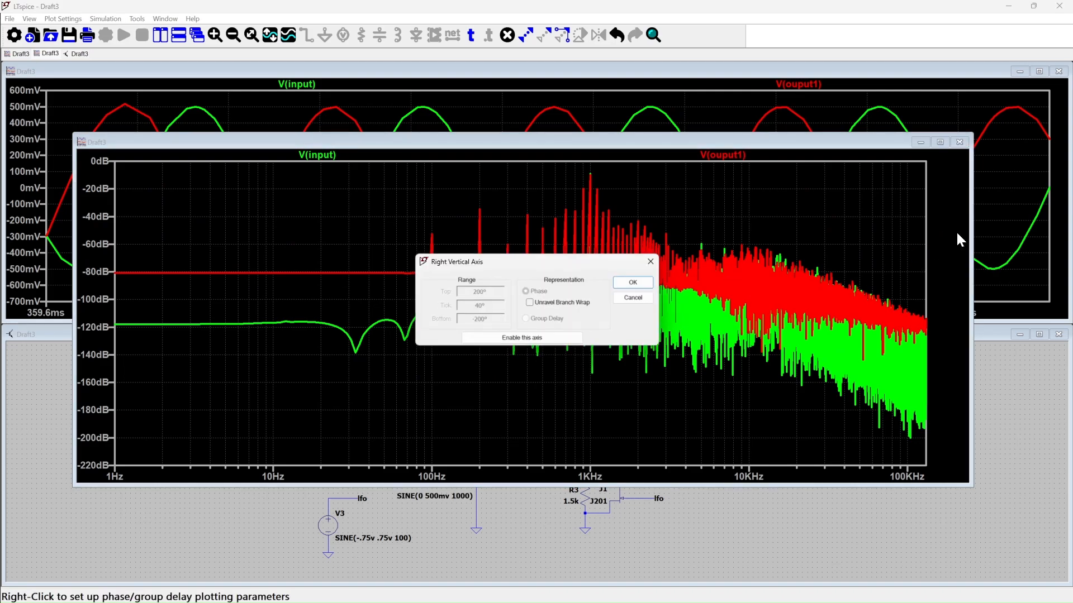
{"action": "left_click", "coordinate": [550, 340]}
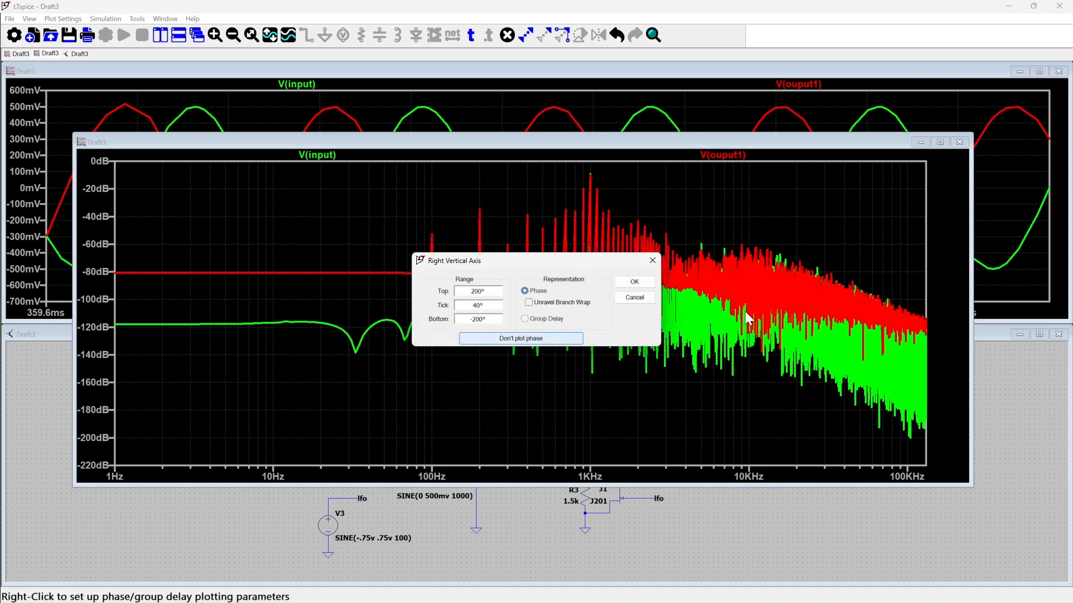
{"action": "left_click", "coordinate": [937, 140]}
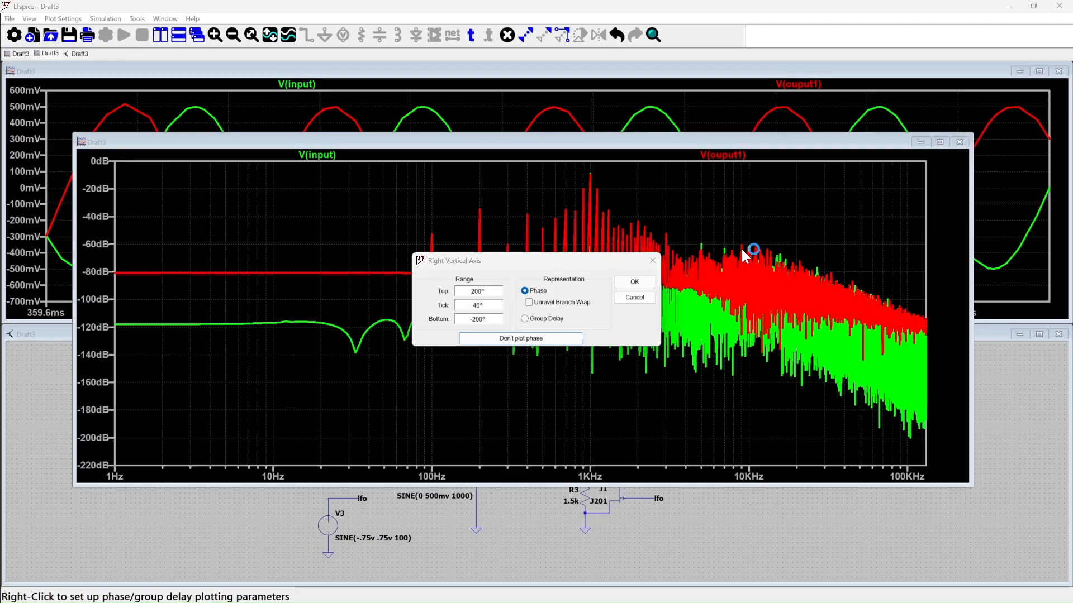
{"action": "left_click", "coordinate": [616, 284]}
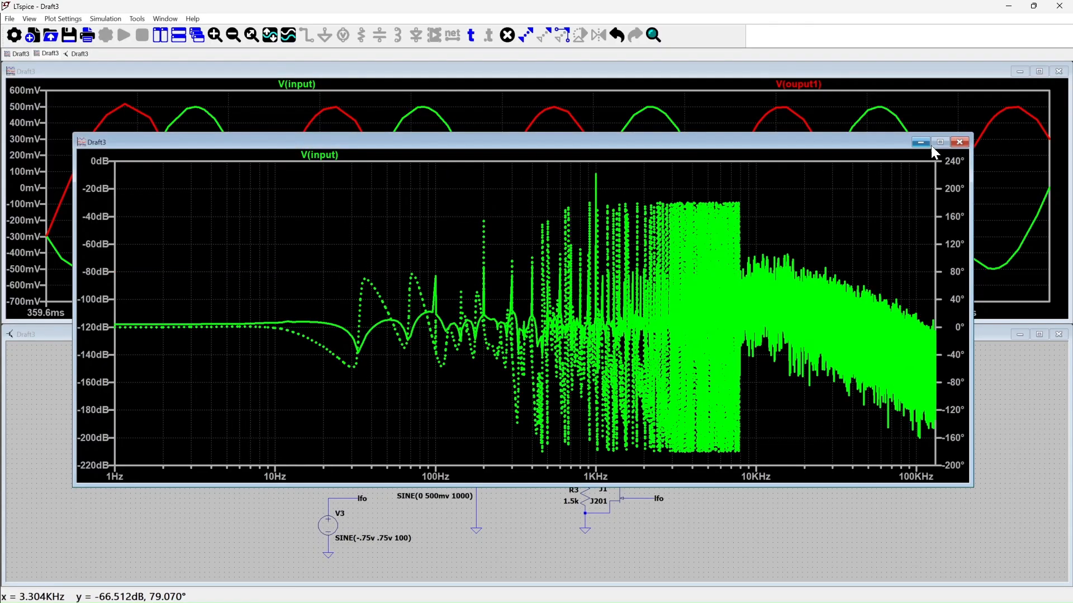
{"action": "left_click", "coordinate": [100, 226]}
{"action": "left_click", "coordinate": [535, 345]}
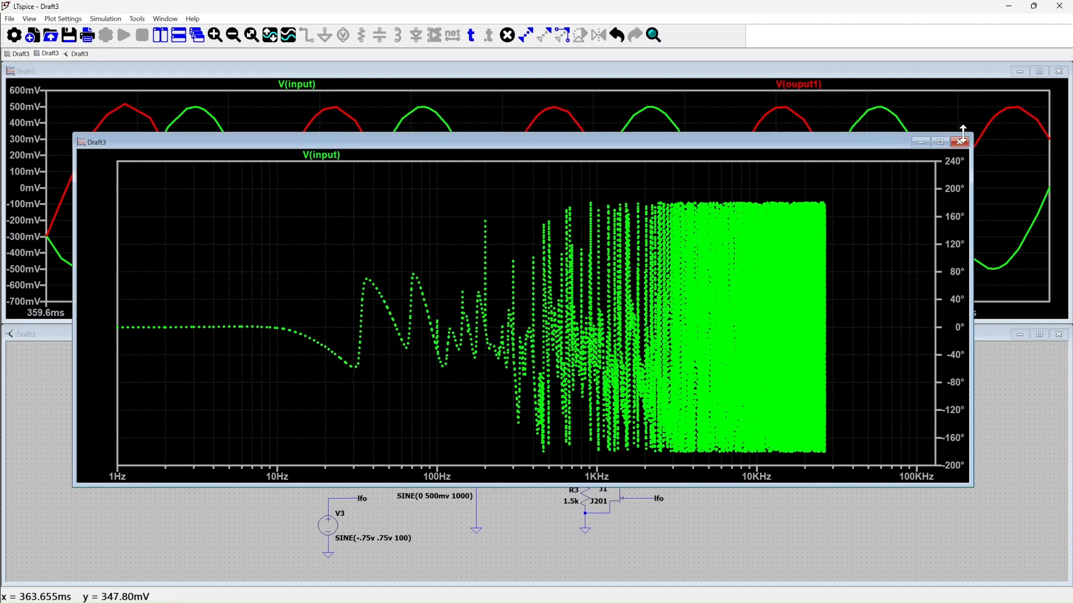
Step: Examine the phase of V(input) and V(ouput1) in the maximized FFT plot, from 10 Hz to 10 kHz and between 5 and 20 kHz
{"action": "left_click", "coordinate": [940, 141]}
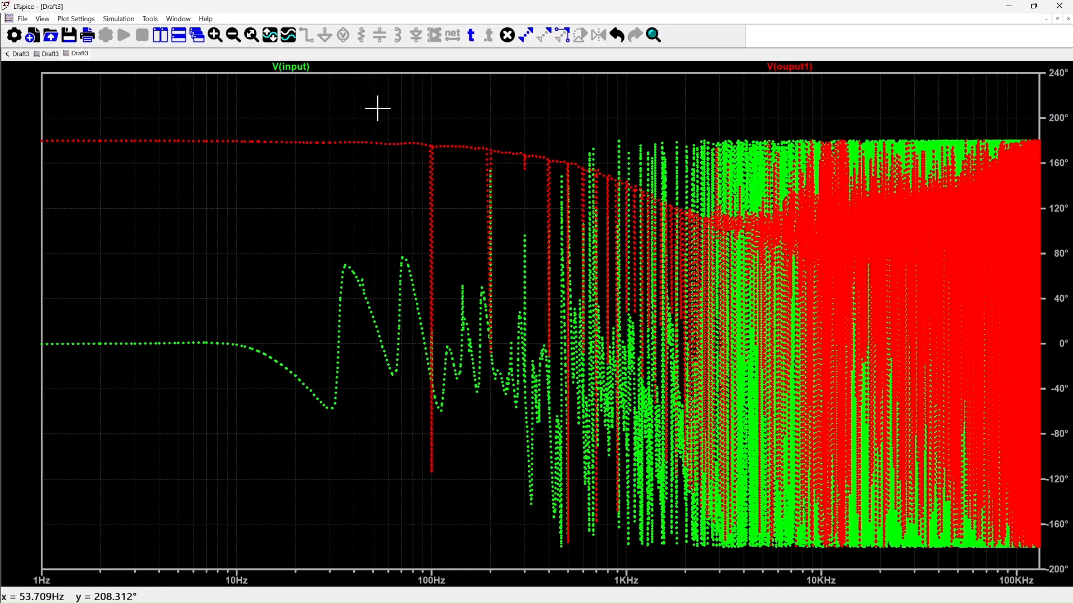
{"action": "left_click_drag", "start_coordinate": [378, 108], "coordinate": [793, 555]}
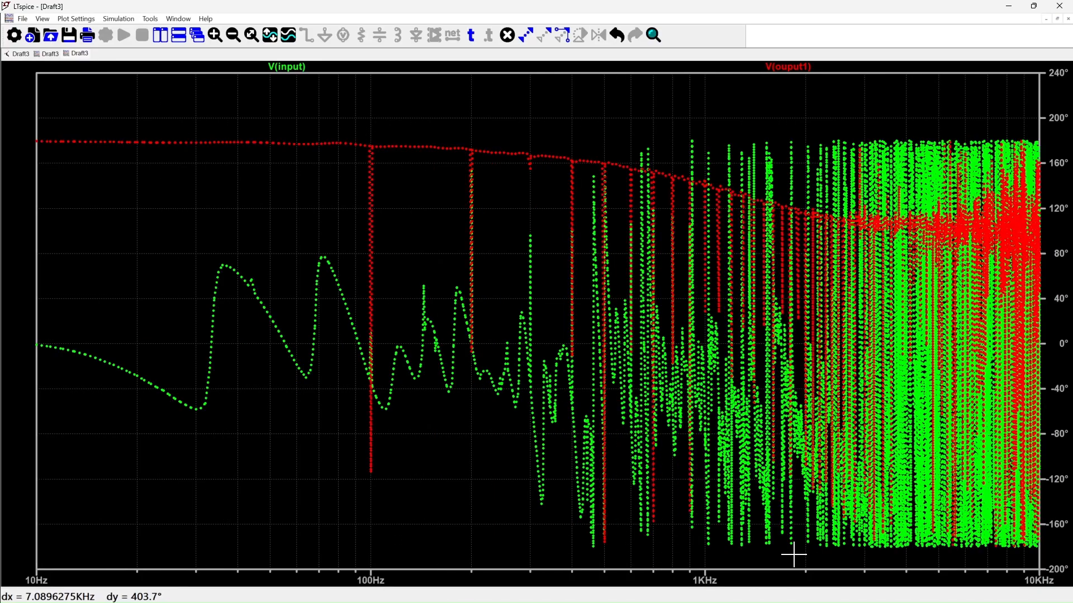
{"action": "left_click_drag", "start_coordinate": [336, 107], "coordinate": [1067, 599]}
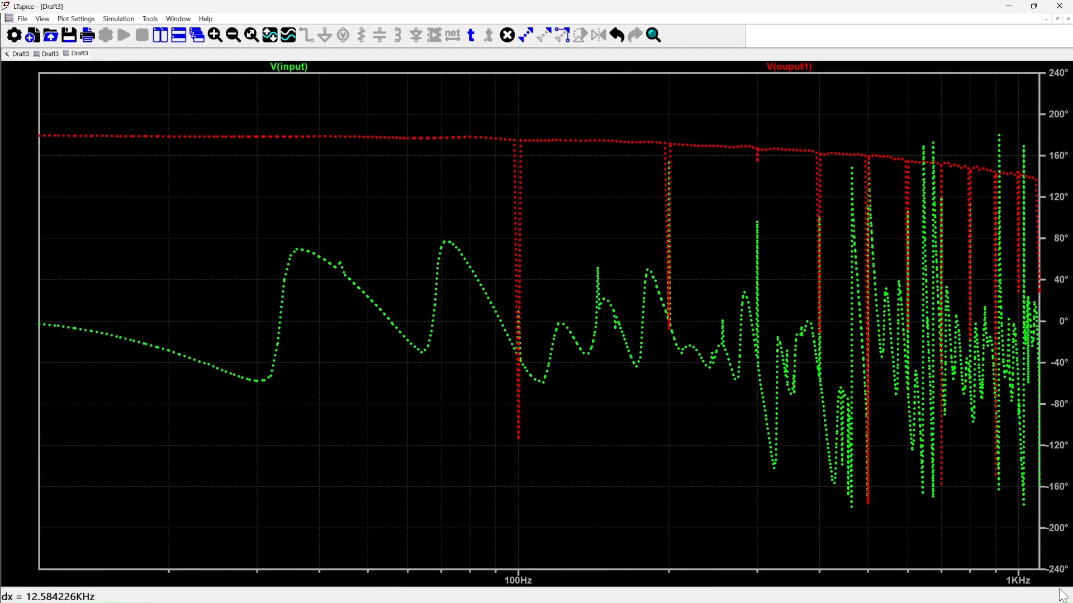
{"action": "left_click", "coordinate": [252, 37]}
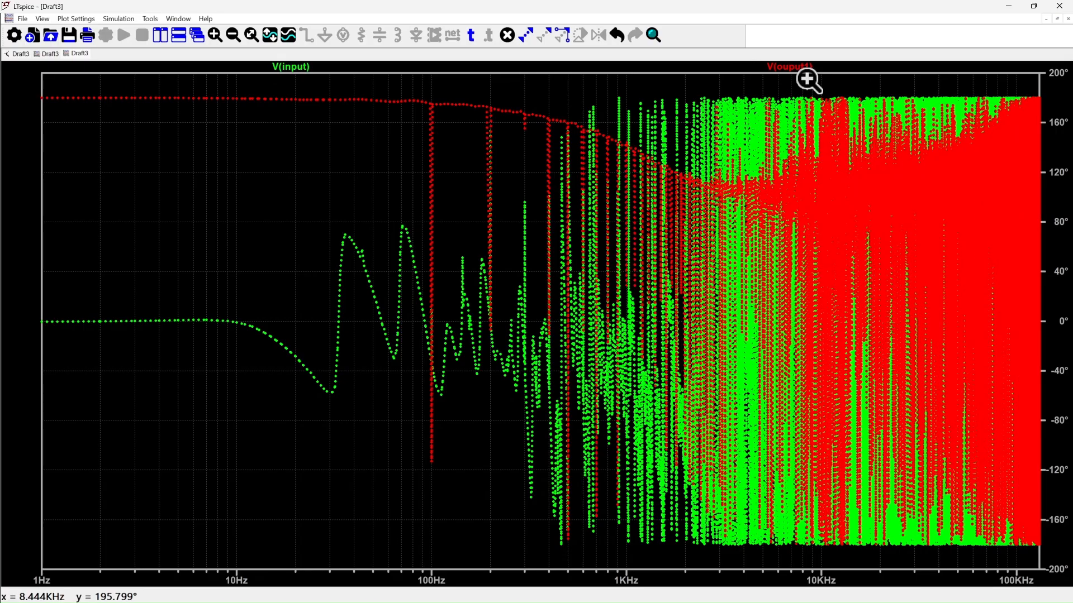
{"action": "left_click_drag", "start_coordinate": [808, 79], "coordinate": [870, 564]}
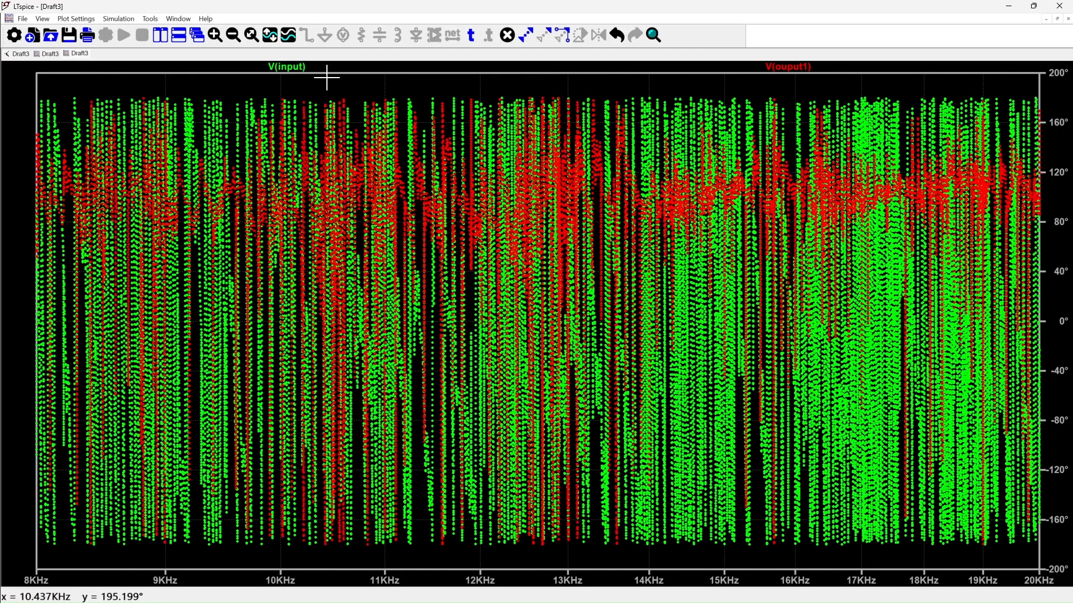
{"action": "left_click_drag", "start_coordinate": [322, 80], "coordinate": [604, 515]}
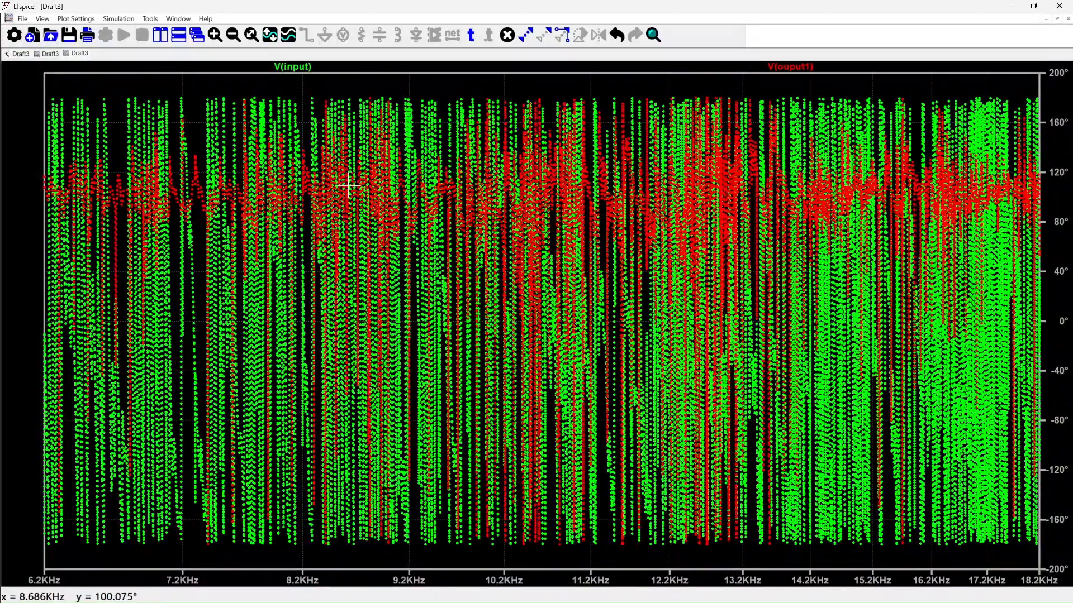
{"action": "left_click_drag", "start_coordinate": [301, 87], "coordinate": [400, 339]}
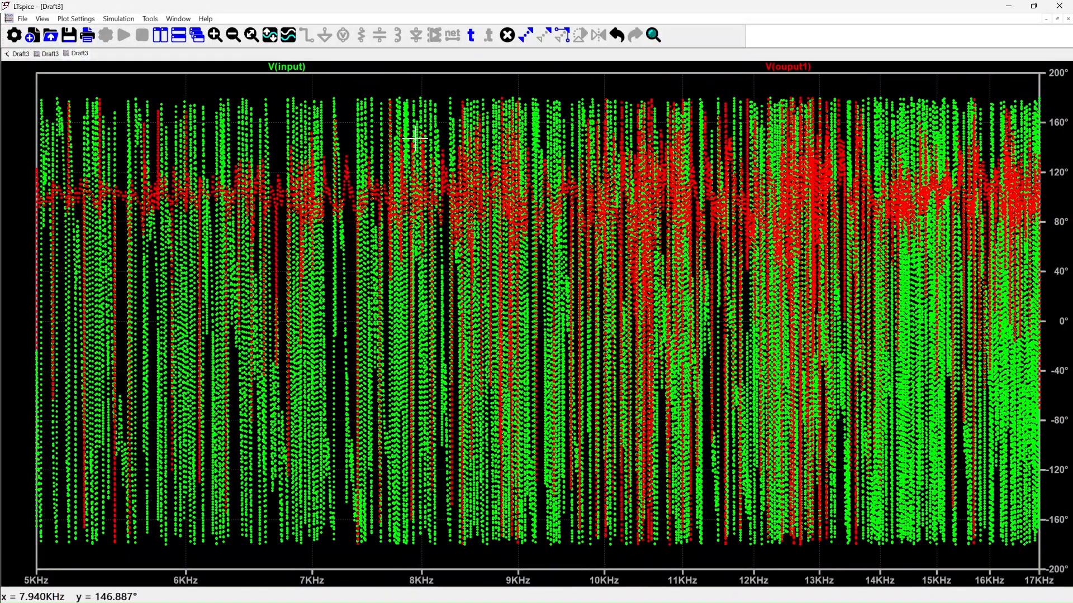
{"action": "left_click_drag", "start_coordinate": [343, 76], "coordinate": [570, 571]}
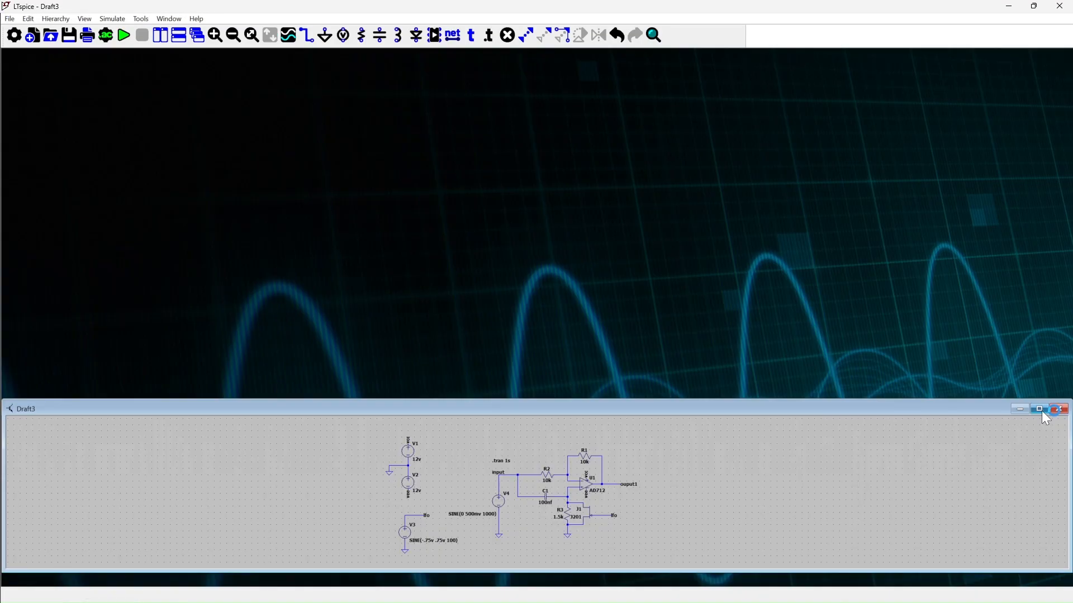
Step: Duplicate the U1 op-amp with its 10k feedback and input resistors and the ouput1 label, placing the copy beyond the original stage's output
{"action": "left_click", "coordinate": [1045, 411]}
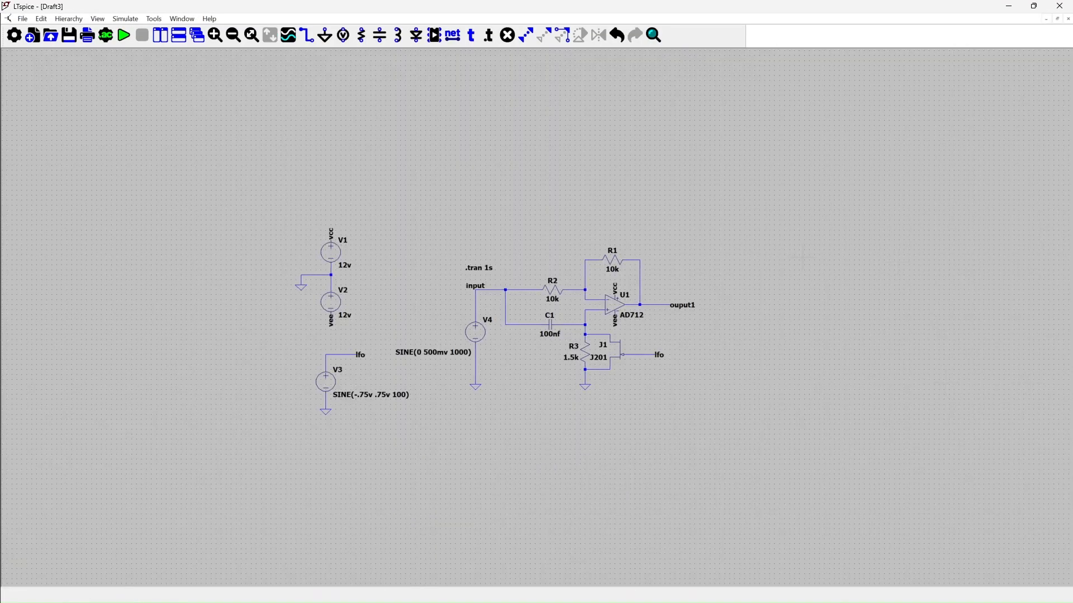
{"action": "left_click_drag", "start_coordinate": [1032, 199], "coordinate": [950, 197]}
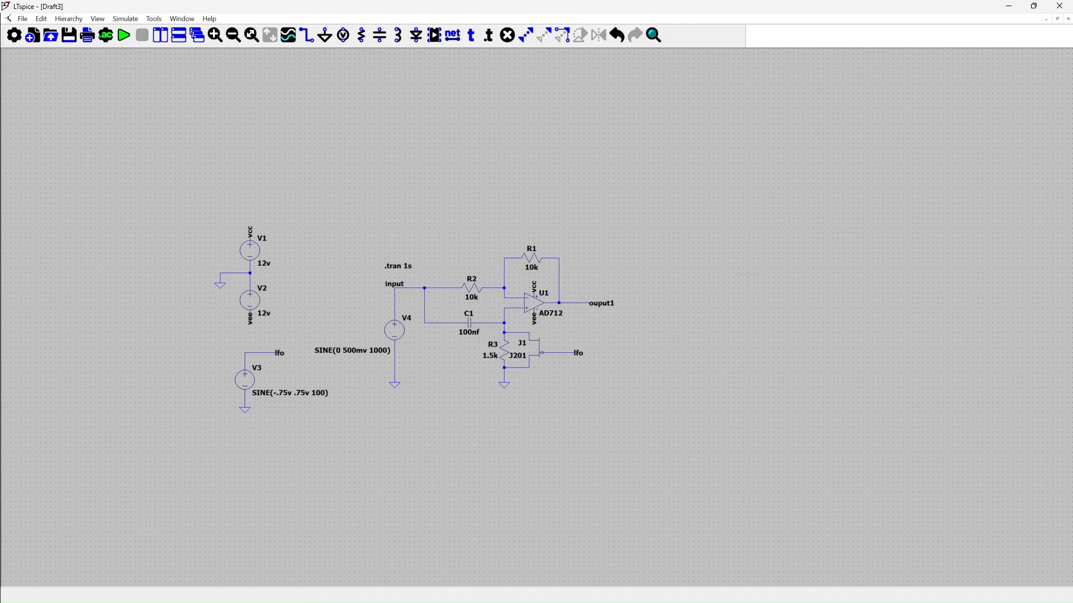
{"action": "scroll", "coordinate": [747, 276], "scroll_direction": "up", "scroll_amount": 5}
{"action": "left_click_drag", "start_coordinate": [681, 246], "coordinate": [995, 208]}
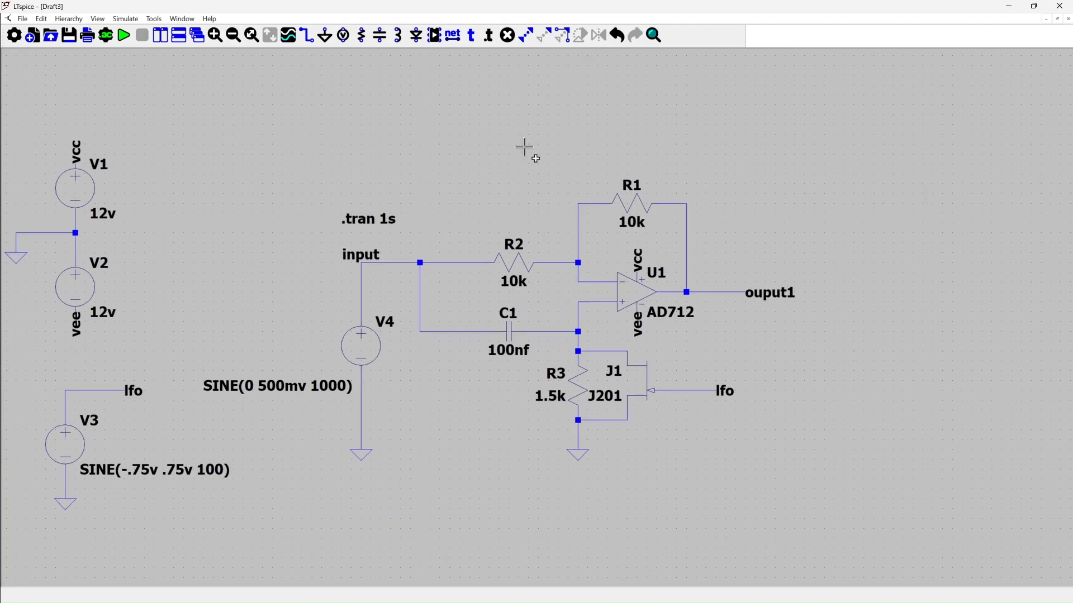
{"action": "left_click_drag", "start_coordinate": [456, 125], "coordinate": [838, 350]}
{"action": "left_click", "coordinate": [992, 263]}
{"action": "key", "text": "Escape"}
Step: Move the copied op-amp stage farther away from the first stage and duplicate its 10k input resistor directly above the original
{"action": "left_click_drag", "start_coordinate": [841, 455], "coordinate": [534, 460]}
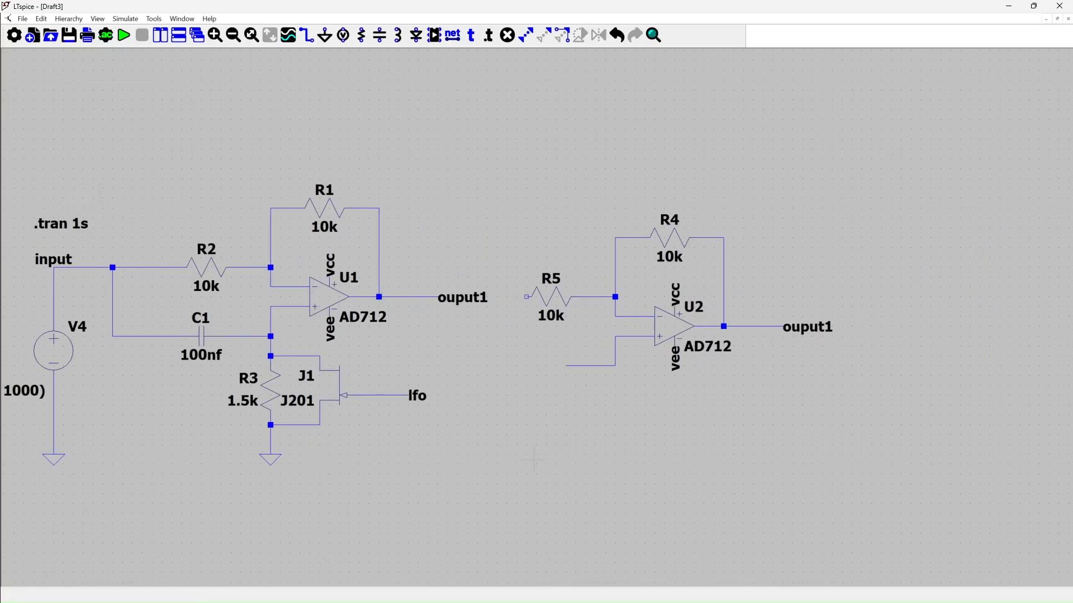
{"action": "key", "text": "m"}
{"action": "left_click_drag", "start_coordinate": [494, 131], "coordinate": [866, 398]}
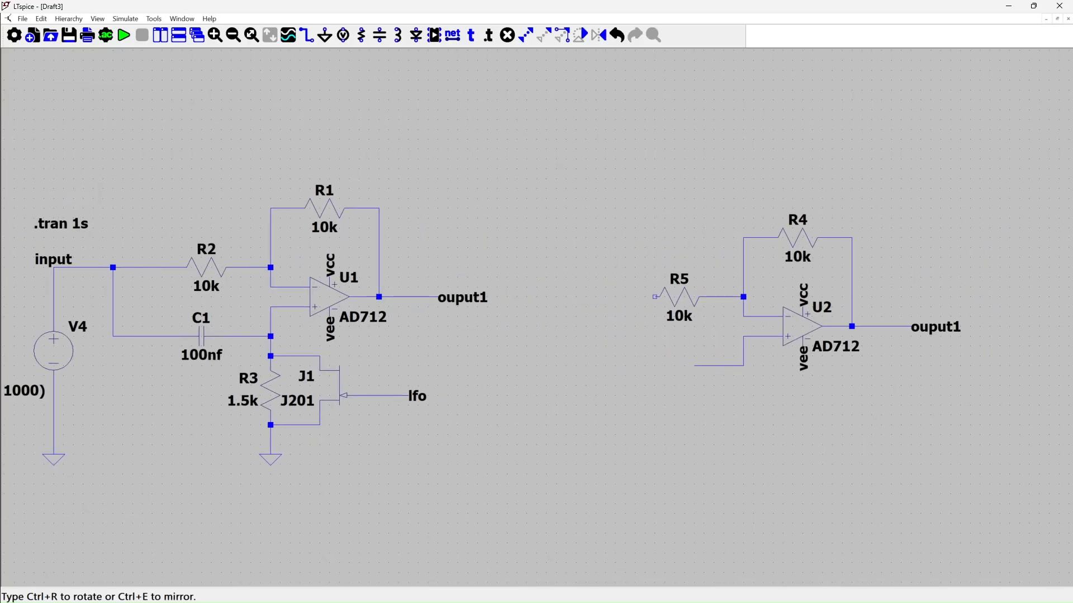
{"action": "left_click", "coordinate": [640, 361]}
{"action": "key", "text": "Escape"}
{"action": "left_click", "coordinate": [670, 297]}
{"action": "left_click", "coordinate": [670, 239]}
{"action": "key", "text": "Escape"}
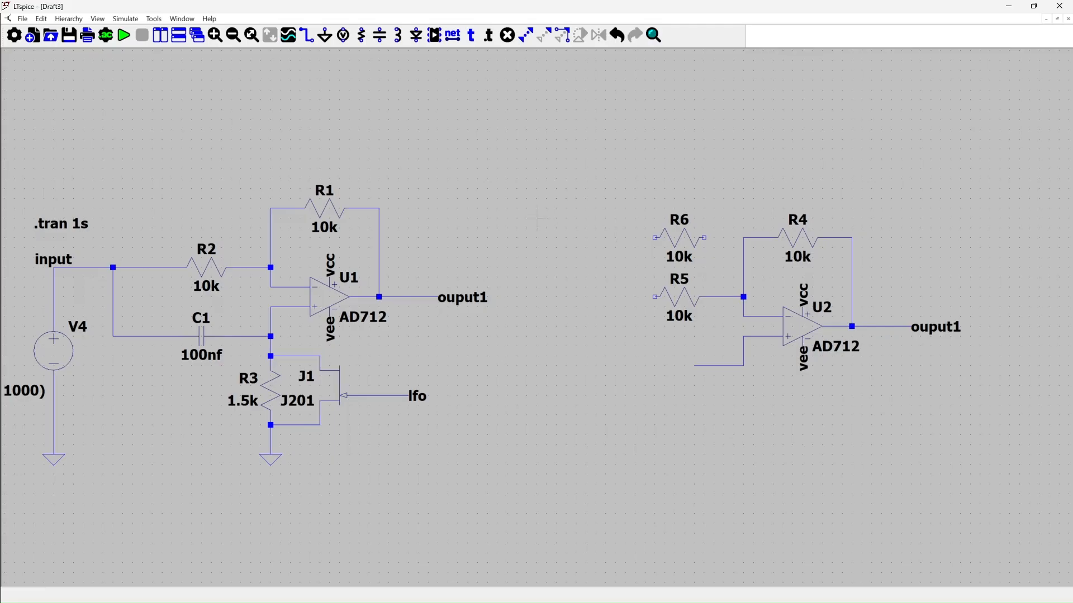
Step: Delete the leftover wire at U2's non-inverting input and connect that input to ground
{"action": "key", "text": "Delete"}
{"action": "left_click", "coordinate": [715, 368]}
{"action": "key", "text": "Escape"}
{"action": "key", "text": "g"}
{"action": "left_click", "coordinate": [743, 366]}
{"action": "key", "text": "Escape"}
Step: Wire the ouput1 node to R5 and the input node through R6 to the junction between R4 and U2's inverting input
{"action": "key", "text": "w"}
{"action": "left_click", "coordinate": [655, 298]}
{"action": "left_click", "coordinate": [437, 297]}
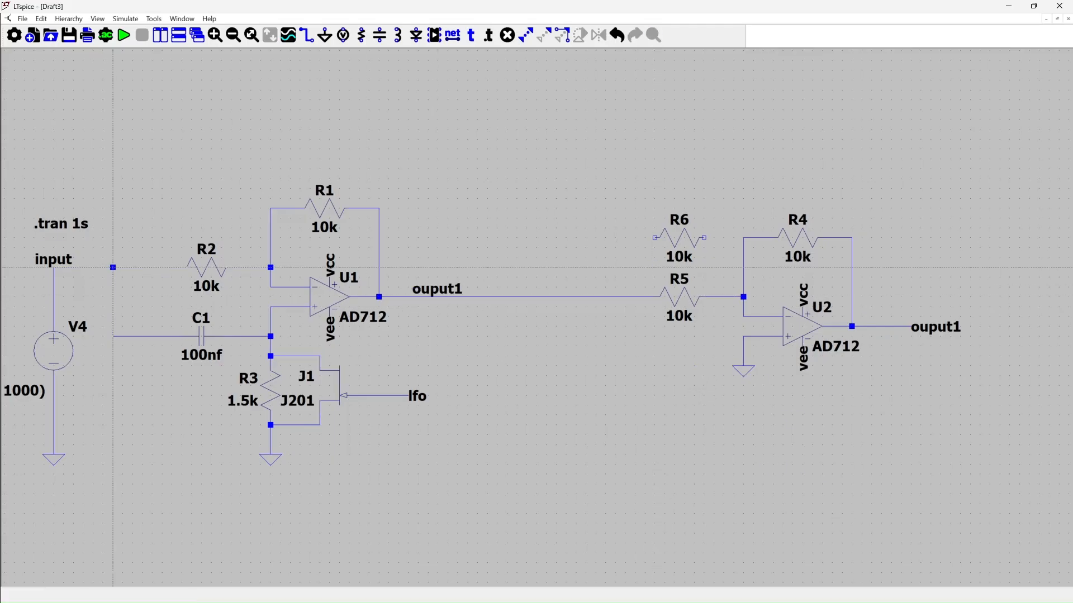
{"action": "left_click", "coordinate": [113, 268]}
{"action": "left_click", "coordinate": [615, 150]}
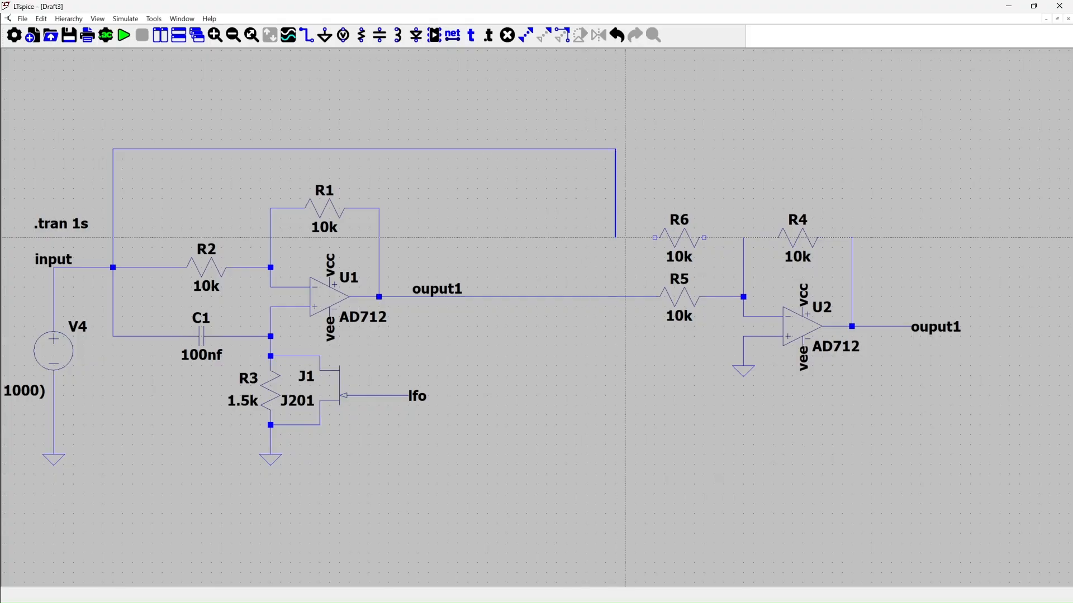
{"action": "left_click", "coordinate": [743, 238]}
{"action": "key", "text": "Escape"}
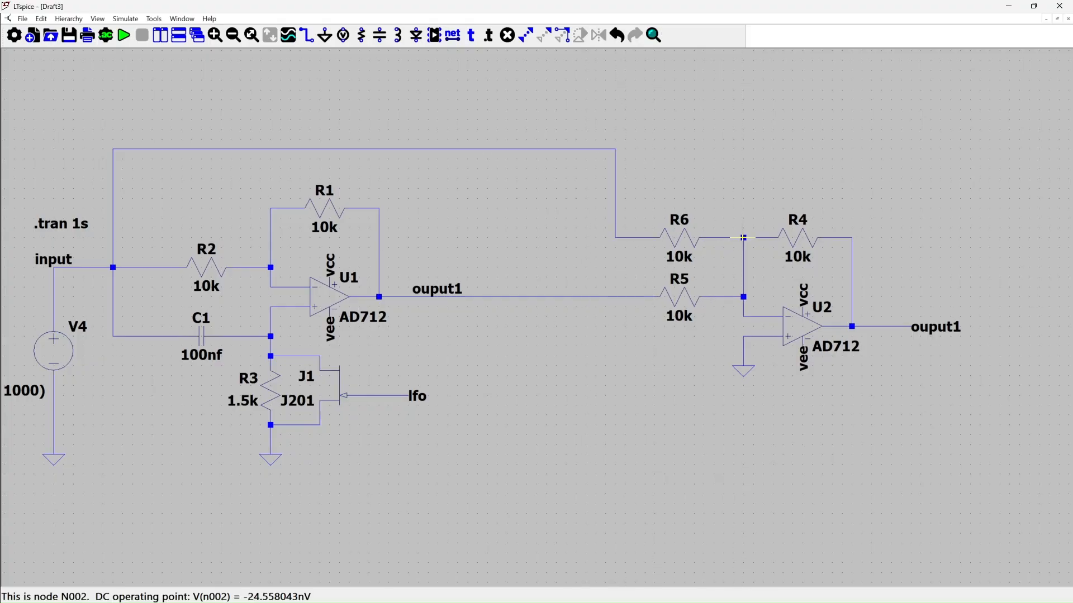
Step: Set U2's feedback resistor R4 to 20k and rename the net at U2's output to ouput2
{"action": "right_click", "coordinate": [798, 257]}
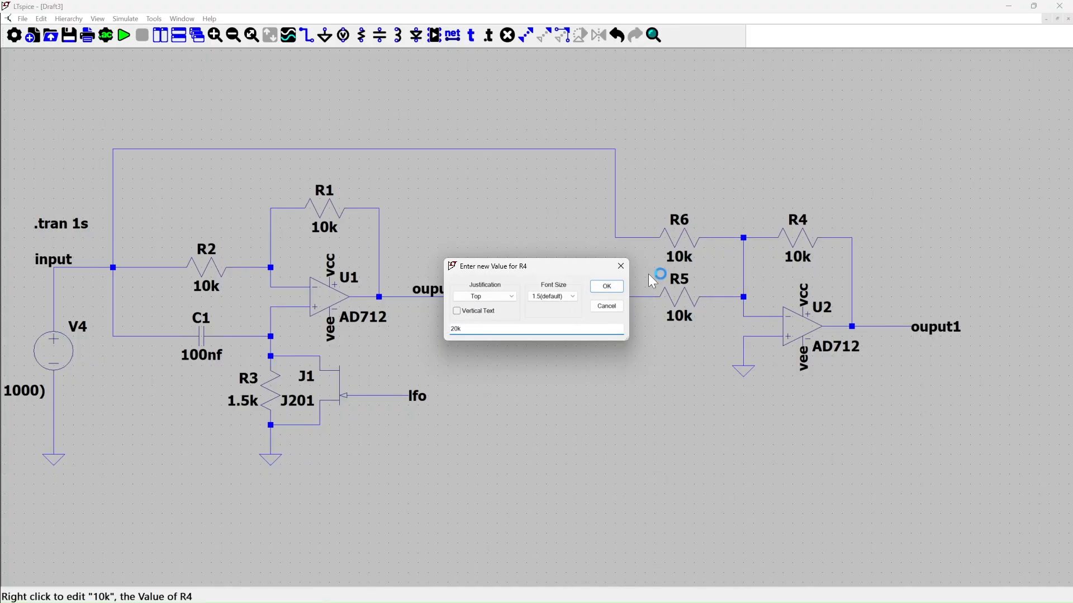
{"action": "left_click", "coordinate": [607, 286]}
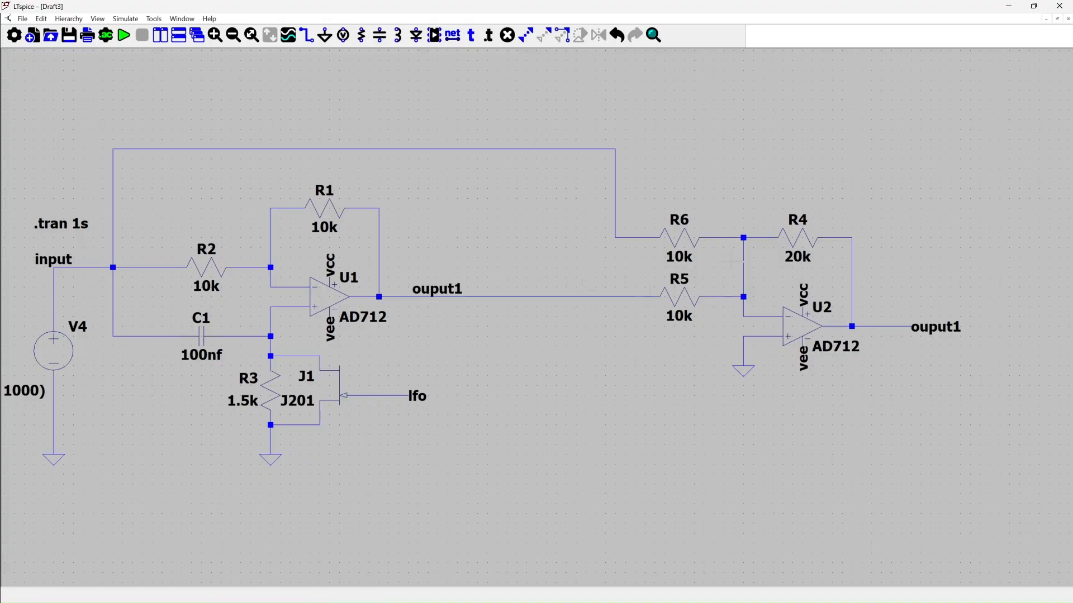
{"action": "right_click", "coordinate": [944, 327]}
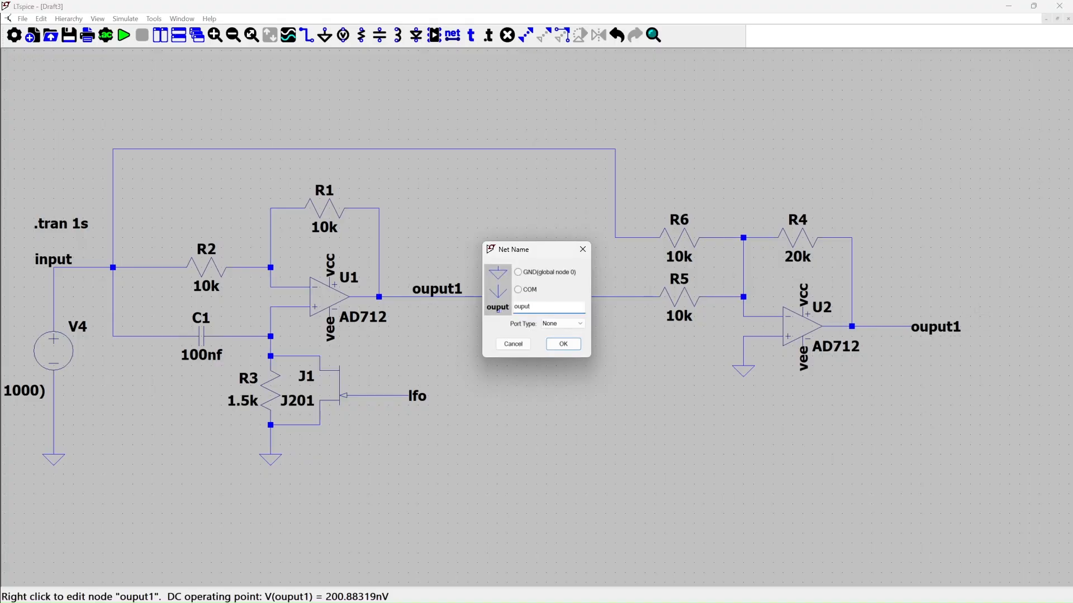
{"action": "left_click", "coordinate": [564, 344]}
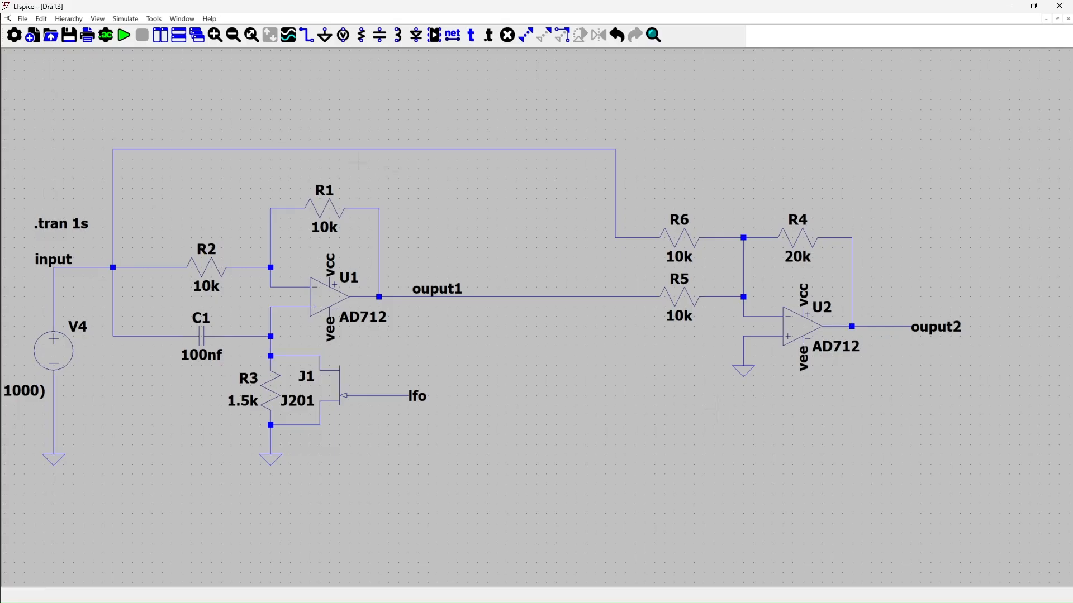
Step: Set the transient analysis stop time to 200ms and run the simulation
{"action": "right_click", "coordinate": [79, 231]}
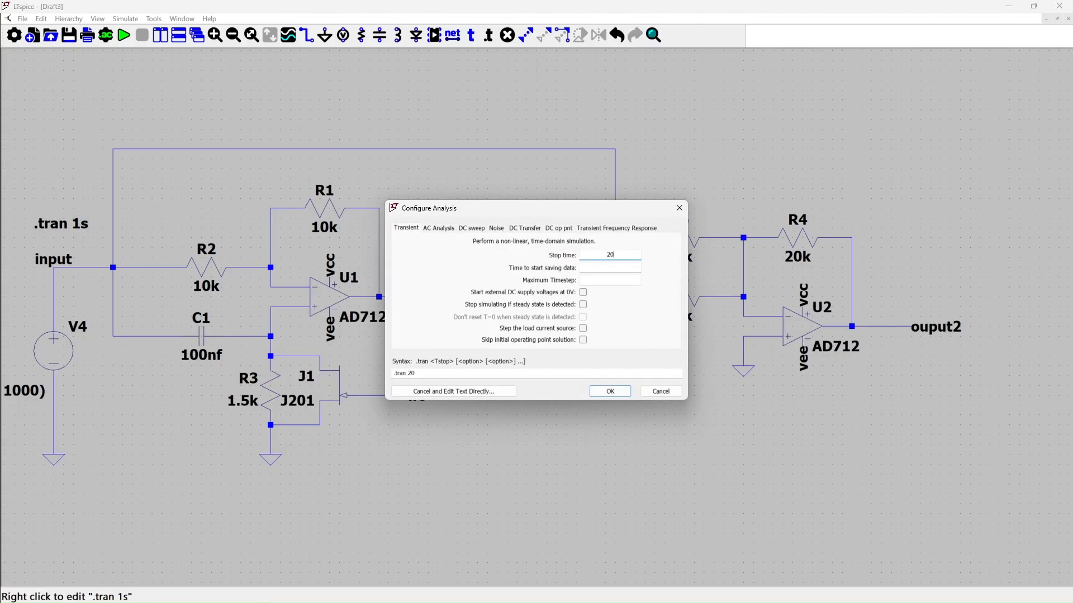
{"action": "left_click", "coordinate": [610, 391]}
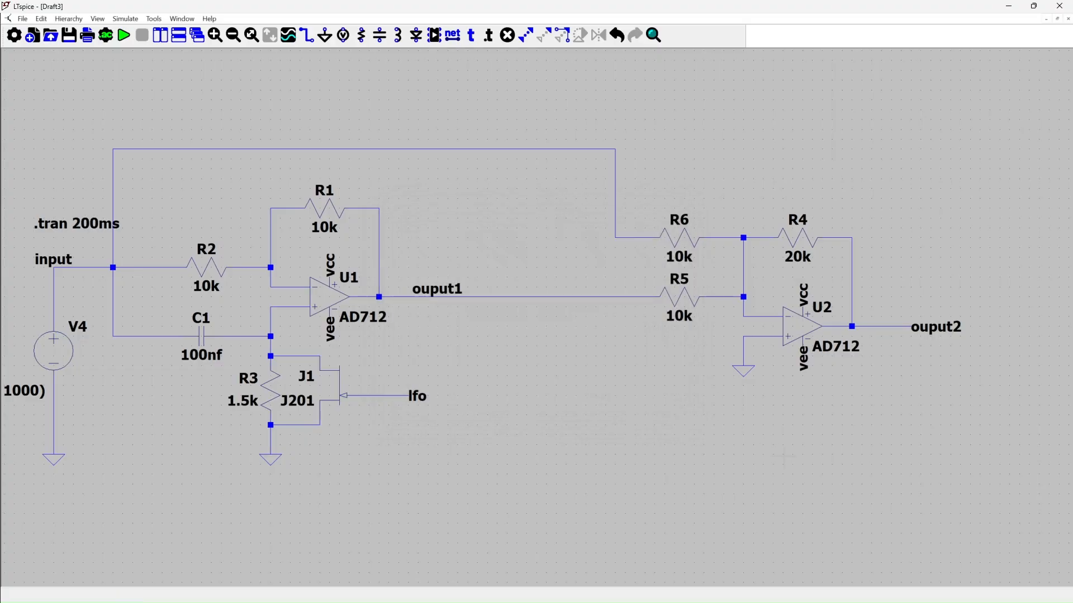
{"action": "left_click", "coordinate": [123, 35]}
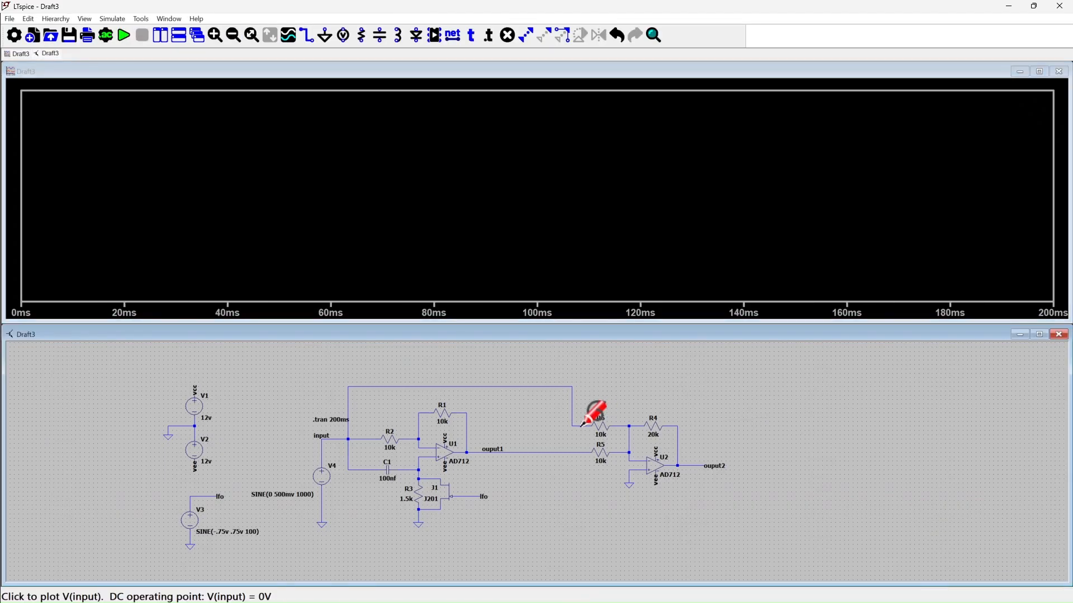
Step: Plot V(input), V(ouput1) and V(ouput2) over about 62 to 82 ms
{"action": "left_click", "coordinate": [582, 425]}
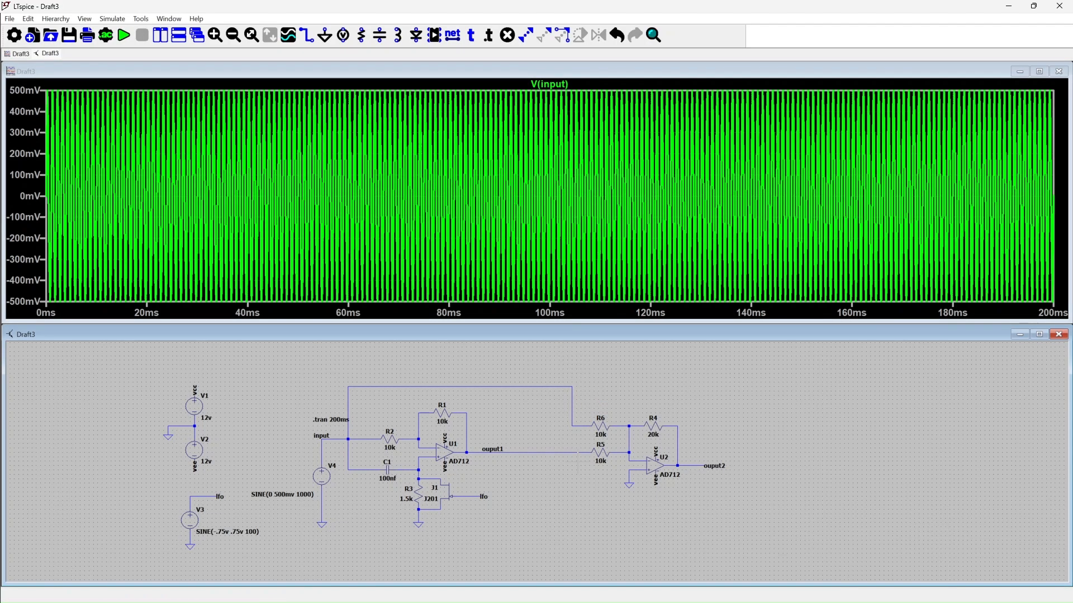
{"action": "left_click", "coordinate": [570, 450]}
{"action": "mouse_move", "coordinate": [365, 103]}
{"action": "left_mouse_down"}
{"action": "mouse_move", "coordinate": [369, 132]}
{"action": "mouse_move", "coordinate": [455, 304]}
{"action": "left_mouse_up"}
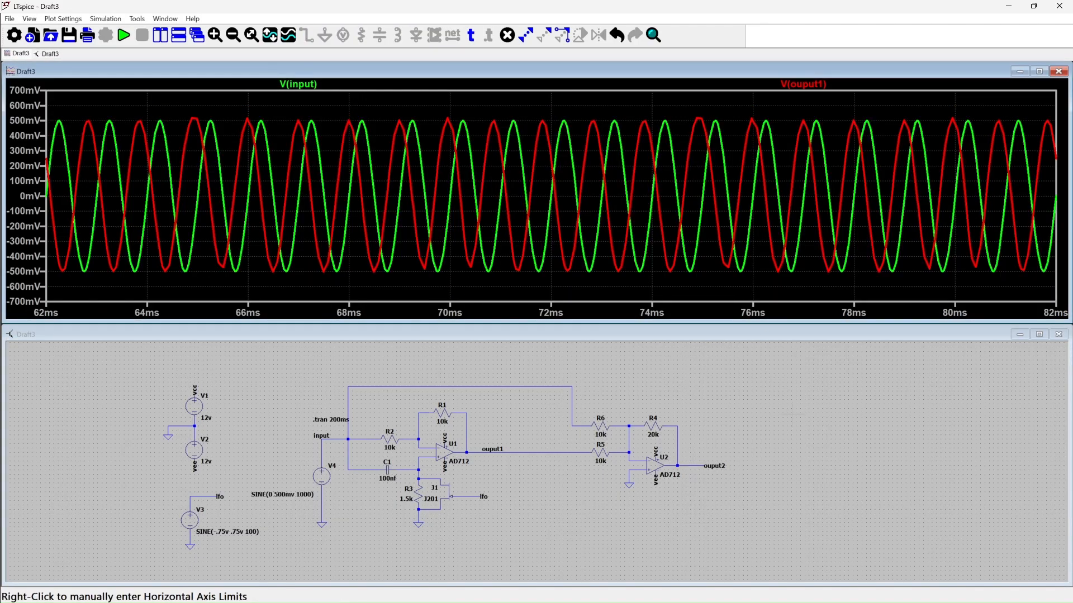
{"action": "left_click", "coordinate": [699, 465]}
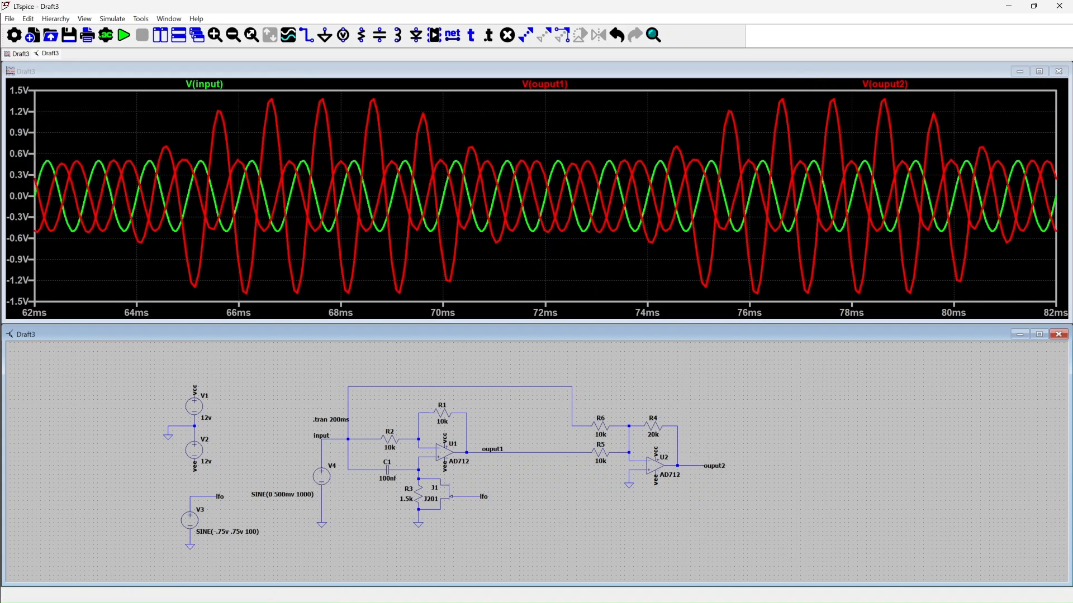
Step: Change the V(ouput2) trace color to magenta
{"action": "left_click", "coordinate": [897, 85]}
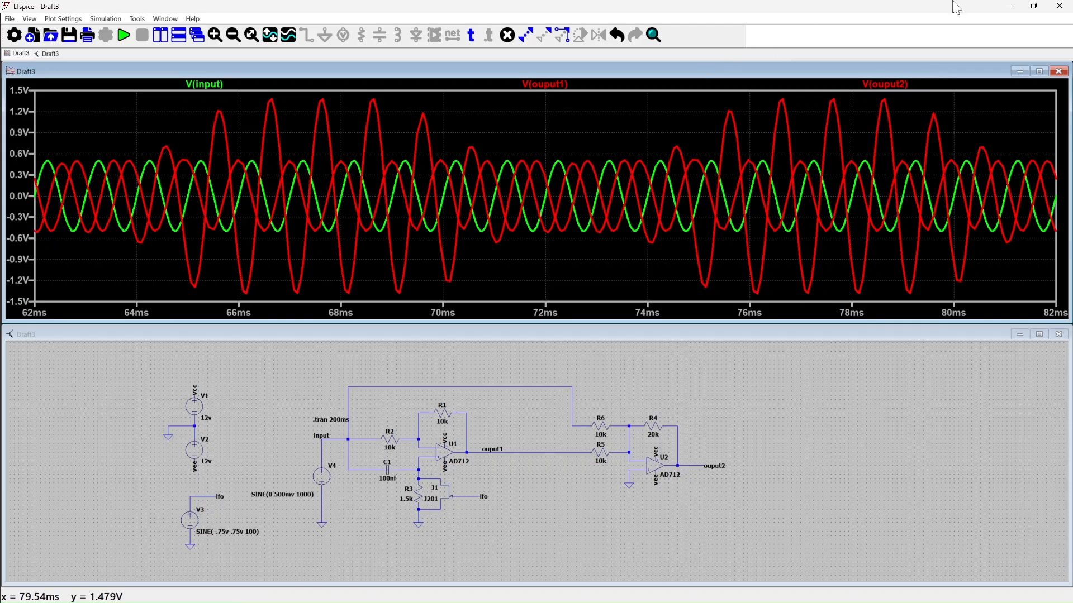
{"action": "right_click", "coordinate": [892, 85]}
{"action": "left_click", "coordinate": [503, 281]}
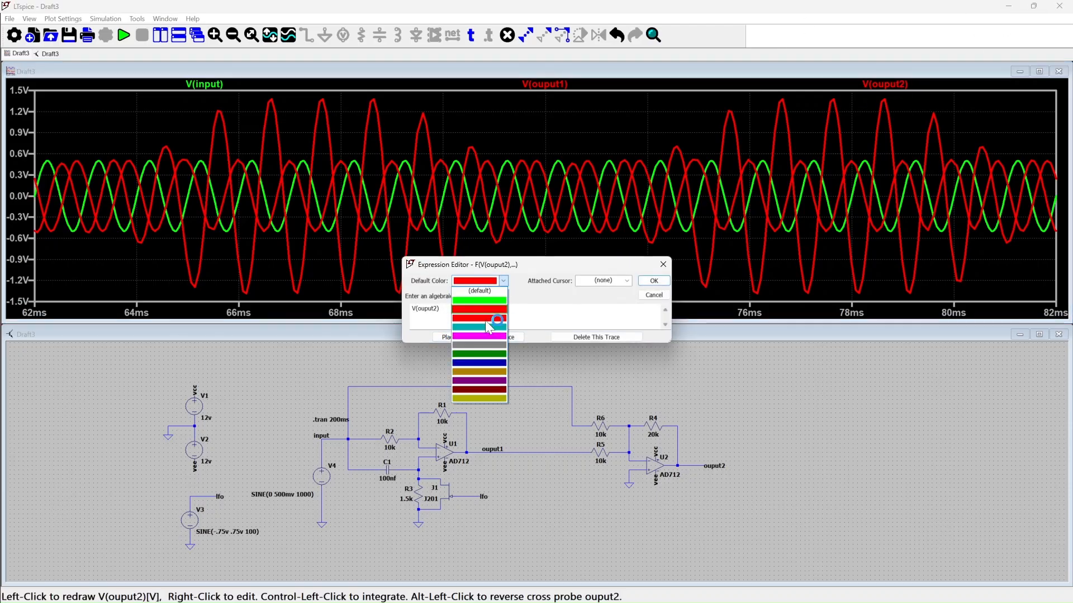
{"action": "left_click", "coordinate": [479, 336]}
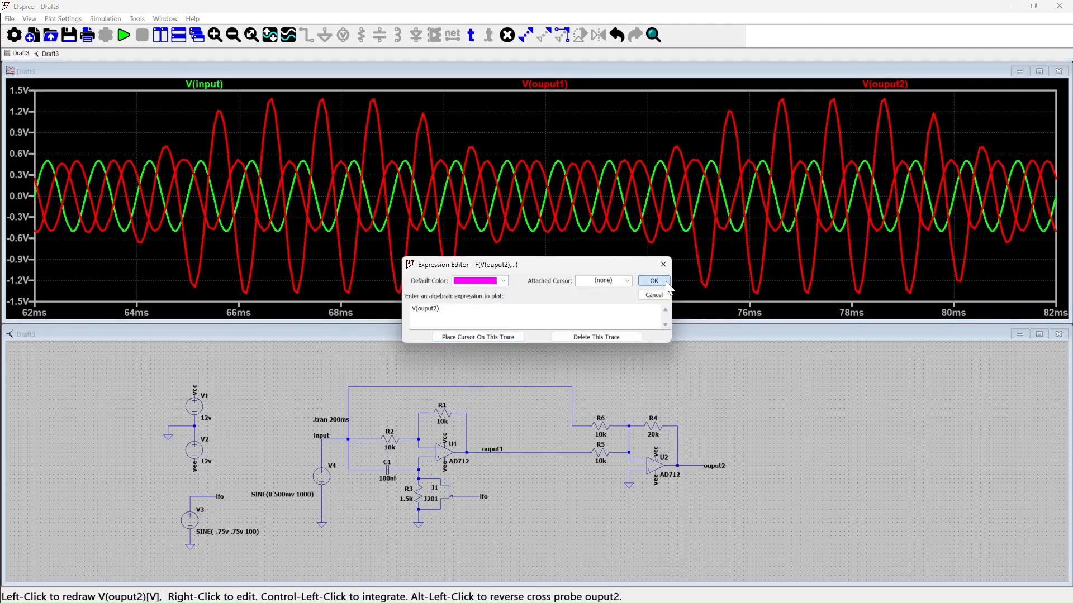
{"action": "left_click", "coordinate": [662, 281]}
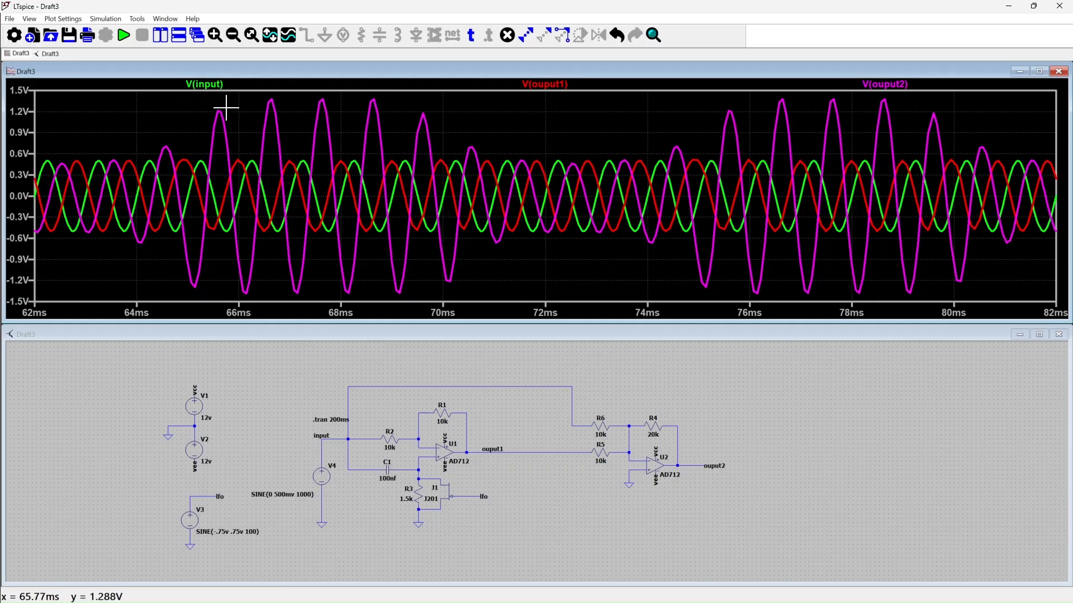
Step: Compare the three traces in the maximized plot over about 71.1 to 74.4 ms and 50 to 100 ms, and tile the windows again
{"action": "left_click", "coordinate": [1040, 71]}
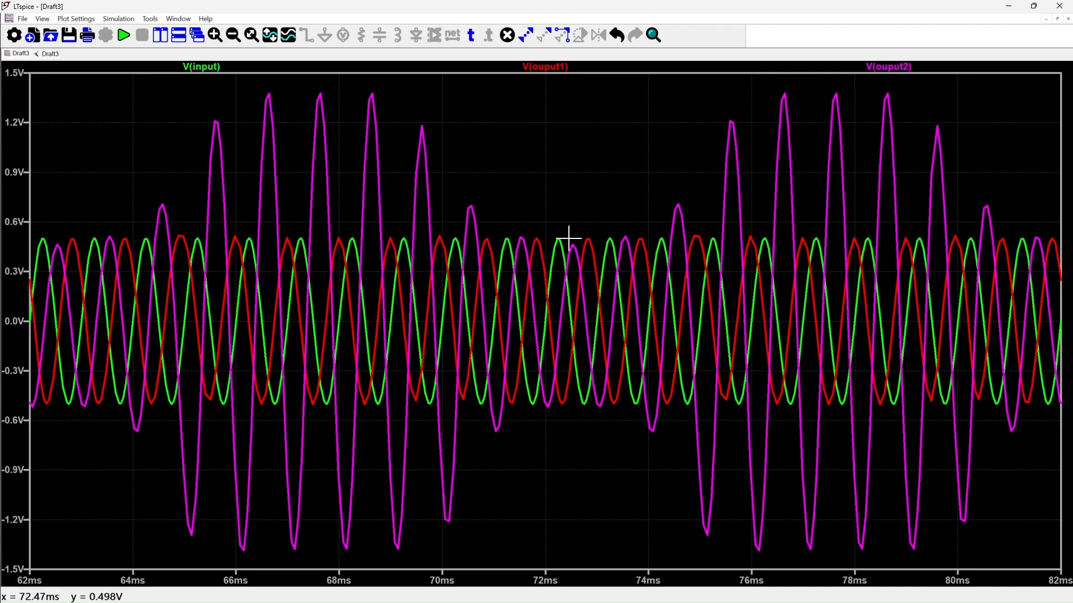
{"action": "left_click_drag", "start_coordinate": [511, 207], "coordinate": [661, 446]}
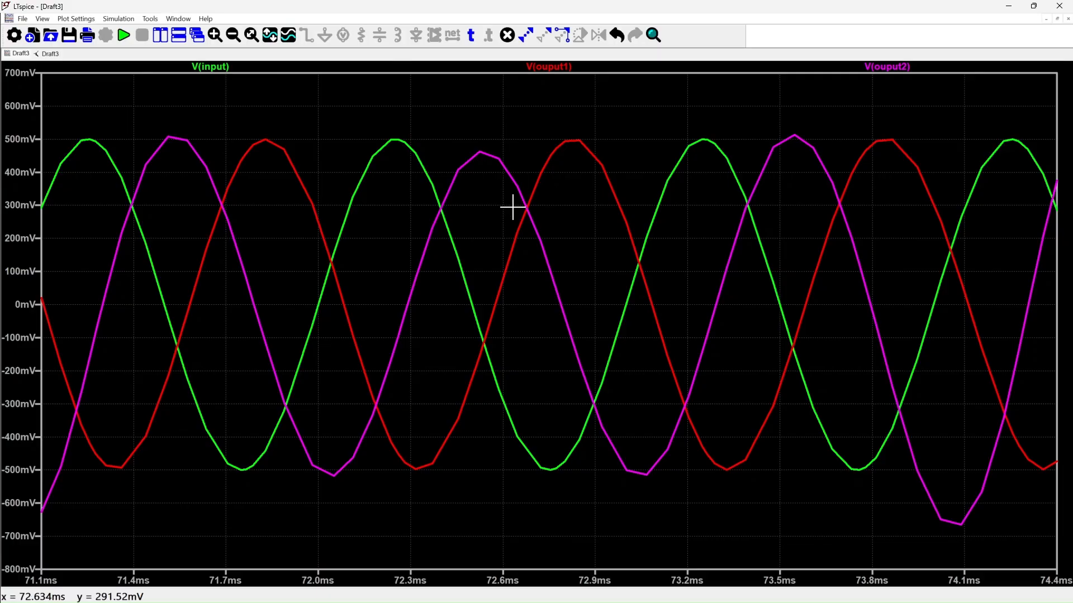
{"action": "left_click", "coordinate": [251, 37]}
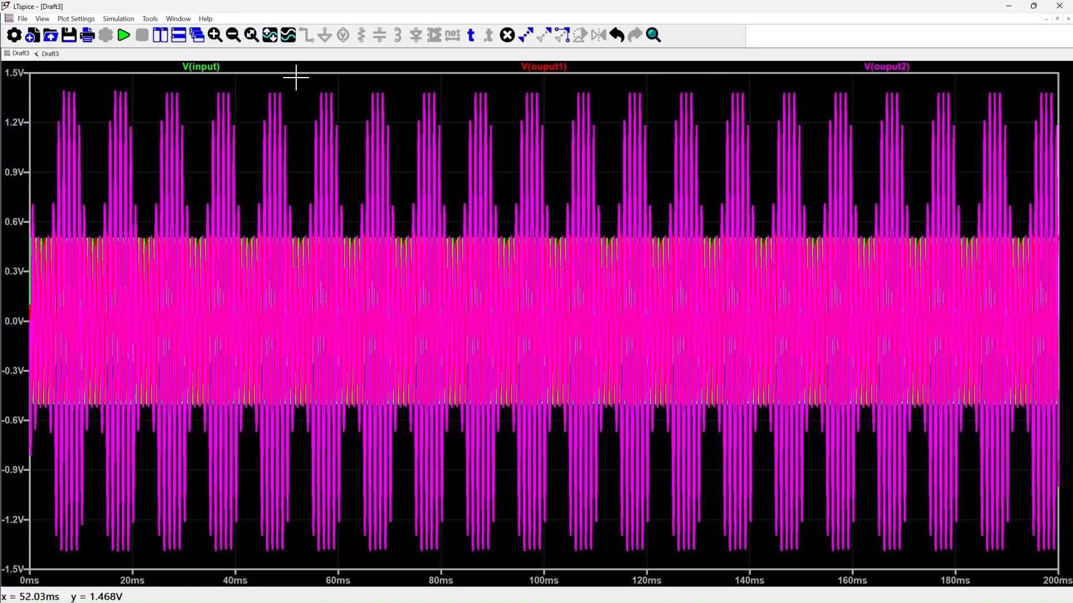
{"action": "left_click_drag", "start_coordinate": [298, 79], "coordinate": [537, 564]}
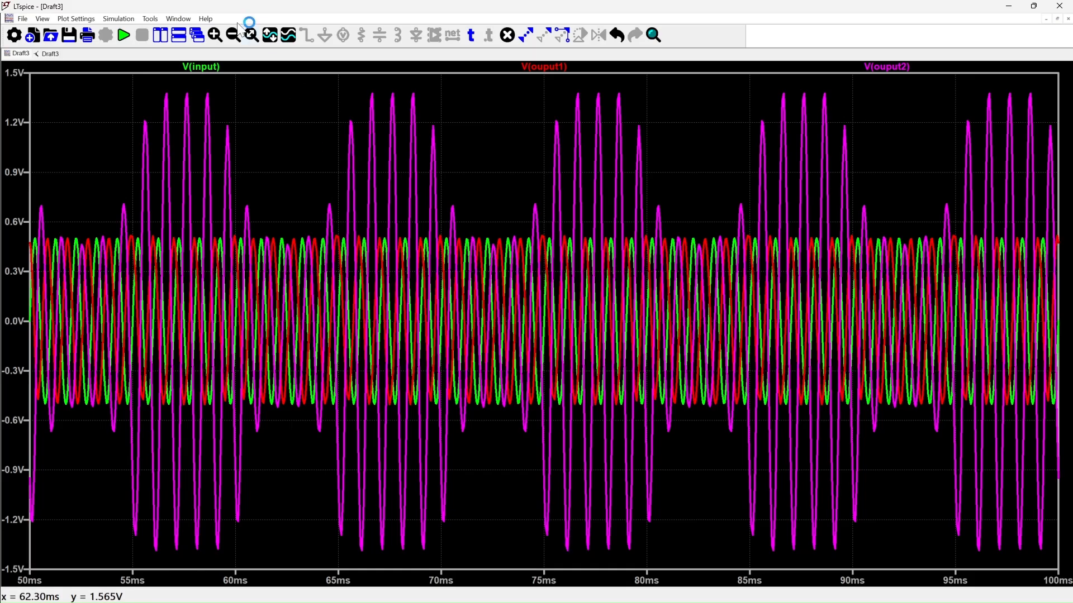
{"action": "left_click", "coordinate": [177, 40]}
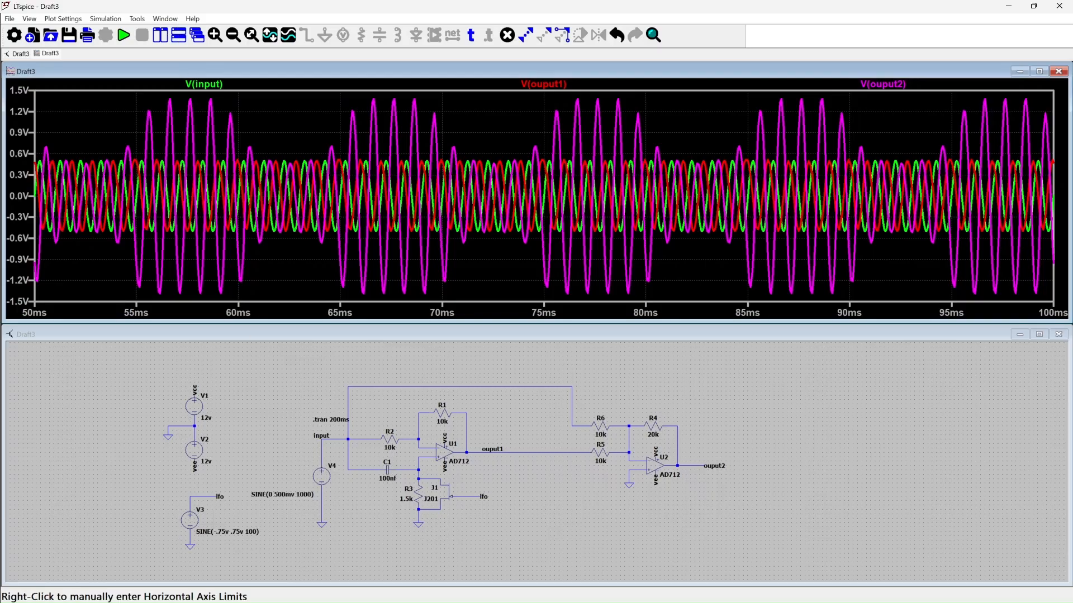
Step: Set the LFO source V3's frequency to 10 Hz and rerun the simulation
{"action": "right_click", "coordinate": [192, 519]}
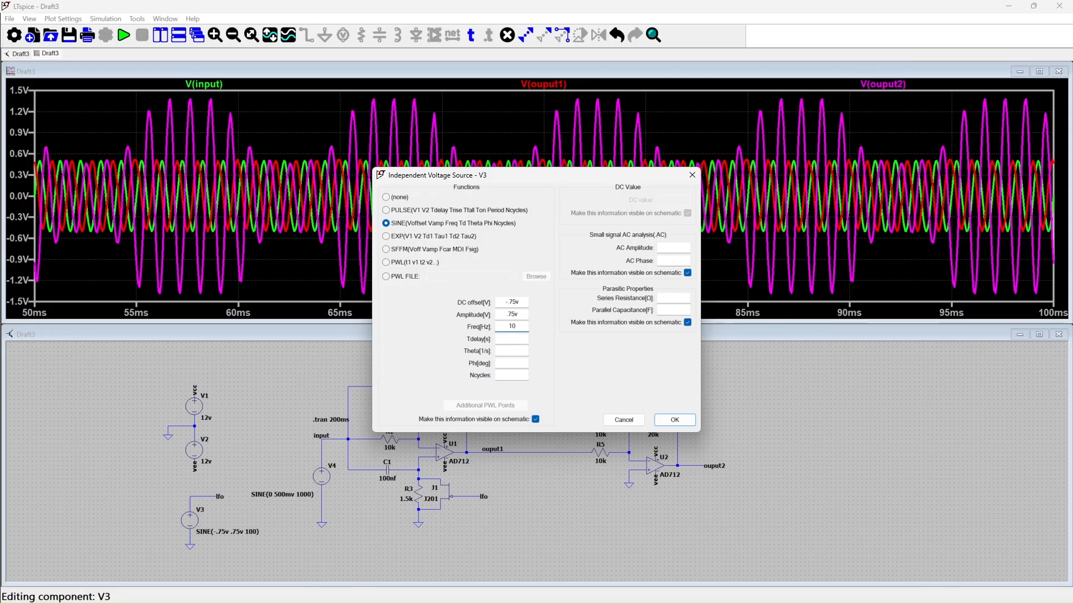
{"action": "left_click", "coordinate": [674, 420]}
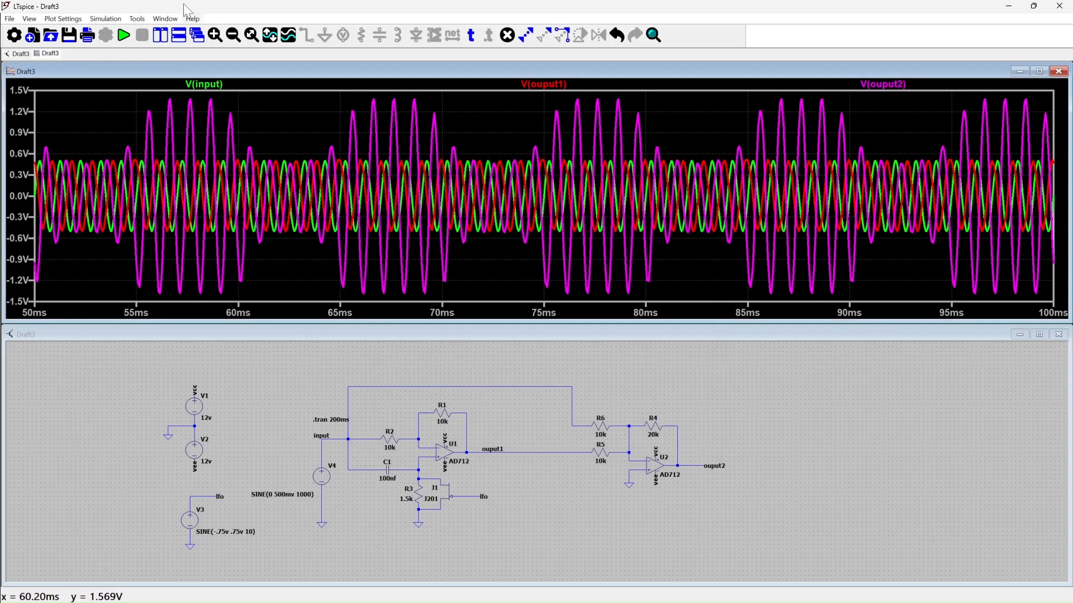
{"action": "left_click", "coordinate": [125, 36]}
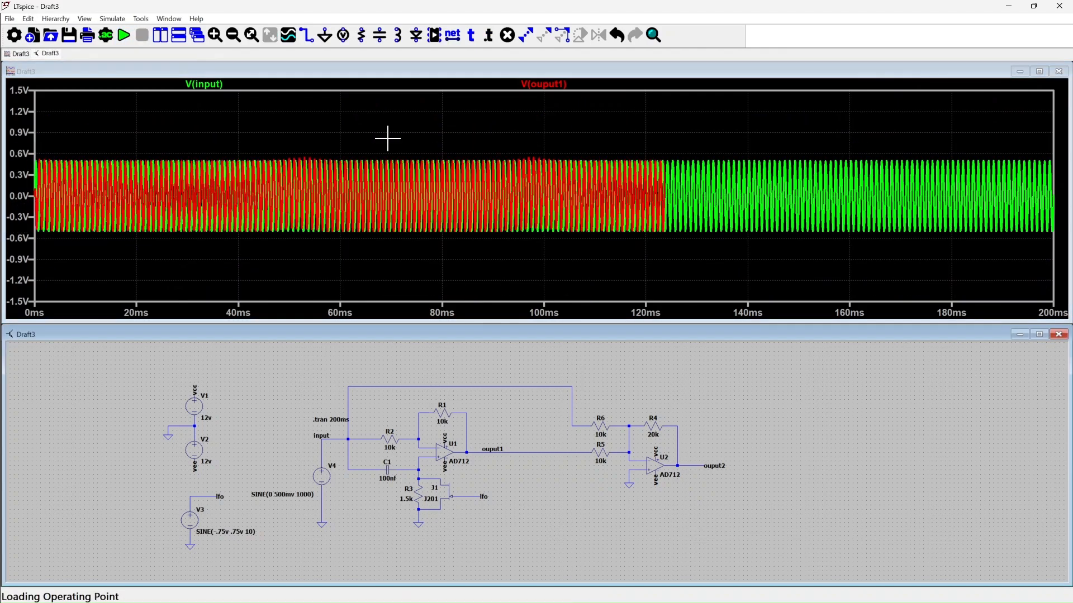
{"action": "left_click_drag", "start_coordinate": [969, 413], "coordinate": [961, 412]}
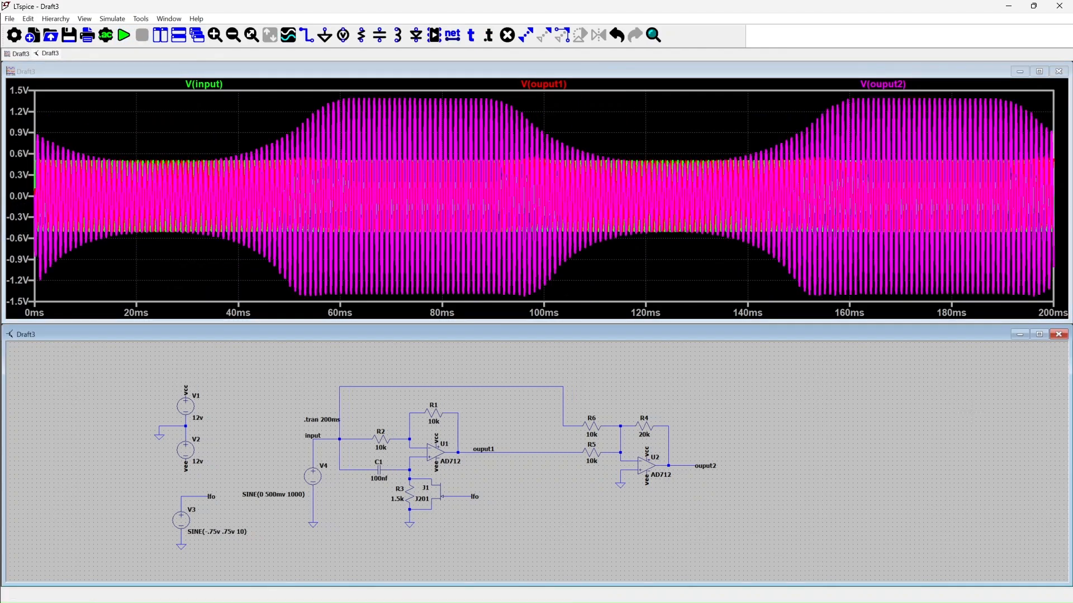
Step: Compare V(input), V(ouput1) and V(ouput2) over about 45 to 100 ms and 67.8 to 75 ms, and return to the maximized schematic
{"action": "left_click_drag", "start_coordinate": [260, 97], "coordinate": [586, 306]}
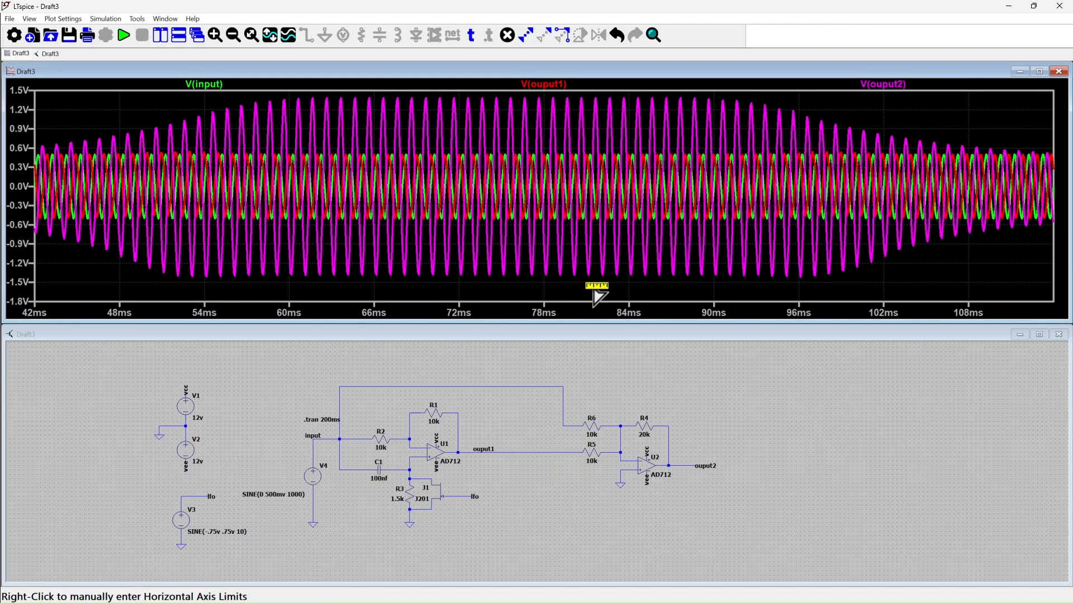
{"action": "left_click_drag", "start_coordinate": [125, 93], "coordinate": [850, 305]}
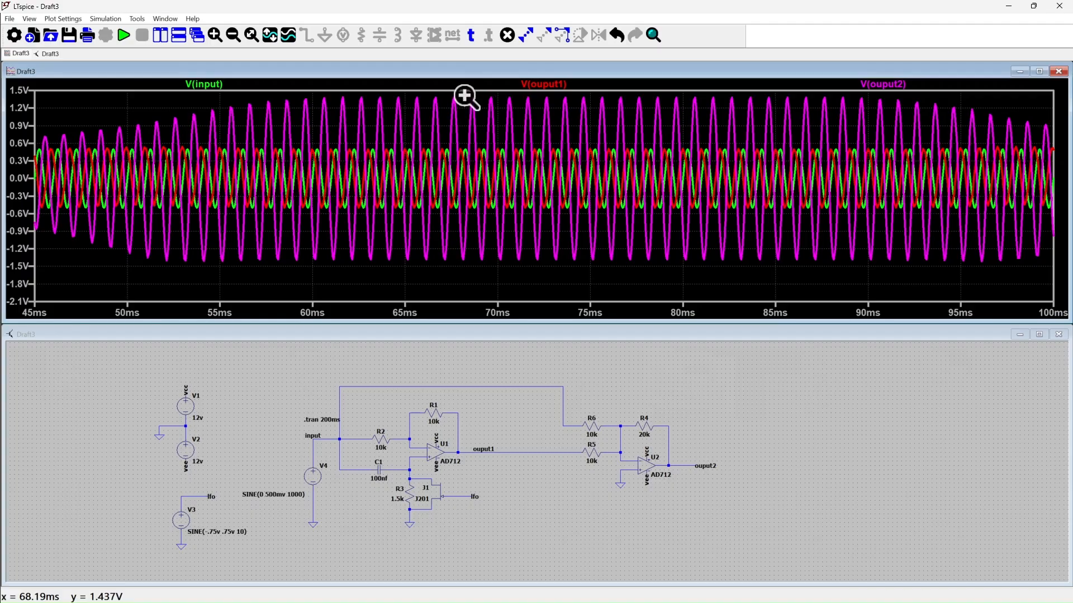
{"action": "left_click_drag", "start_coordinate": [467, 95], "coordinate": [588, 304]}
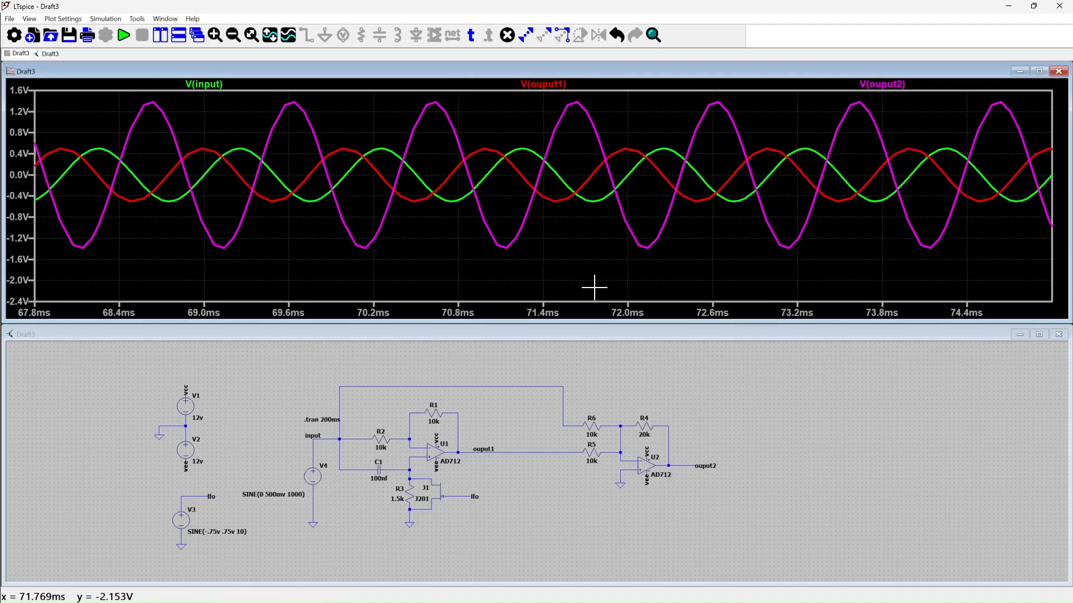
{"action": "left_click", "coordinate": [1039, 334]}
{"action": "key", "text": "space"}
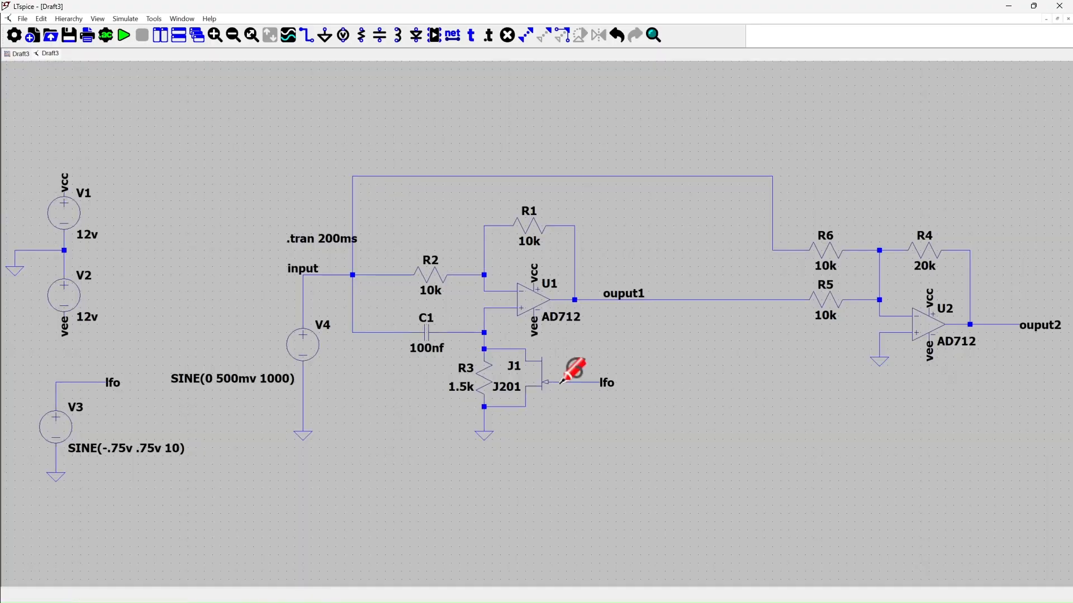